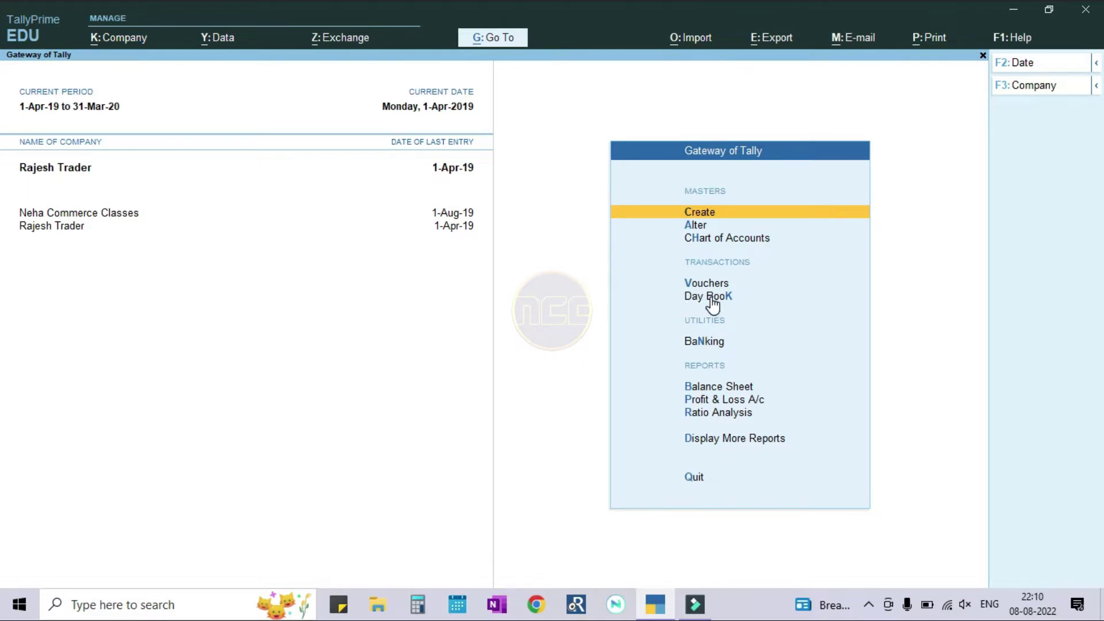
Open the Day Book to review the company's vouchers for 1-Apr-19, and return to the Gateway of Tally
{"action": "key", "text": "Down"}
{"action": "key", "text": "Down"}
{"action": "key", "text": "Down"}
{"action": "key", "text": "Down"}
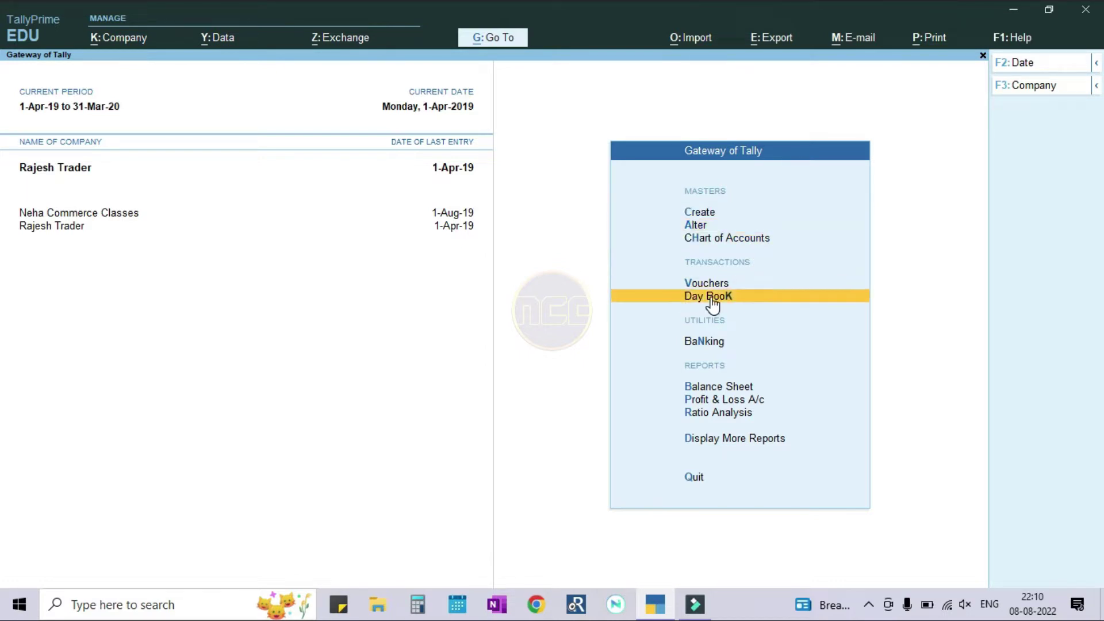
{"action": "key", "text": "Return"}
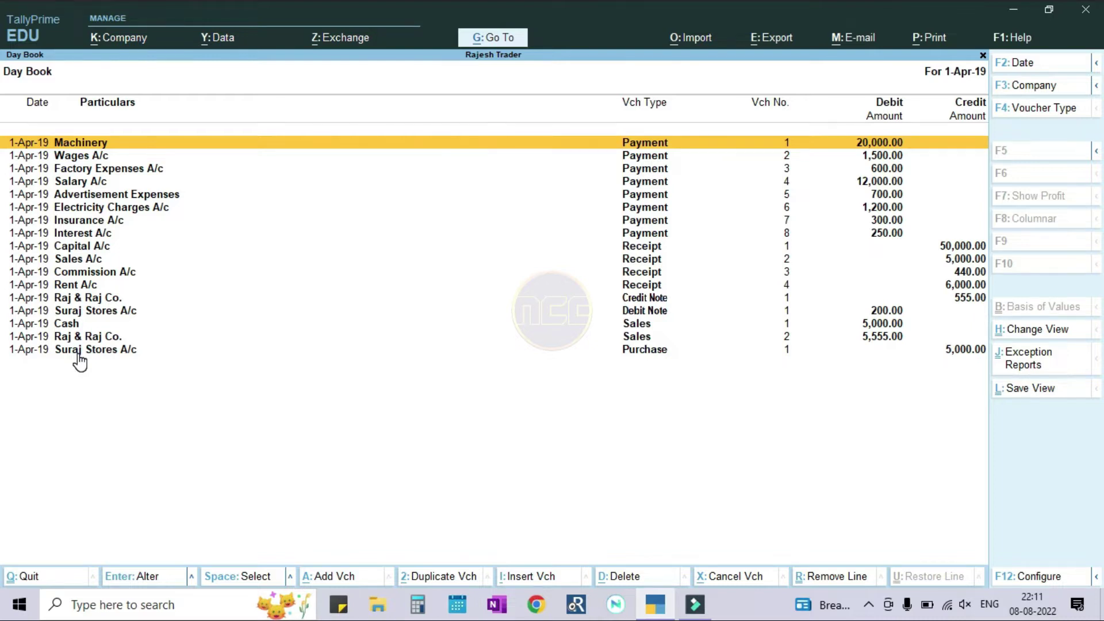
{"action": "key", "text": "Escape"}
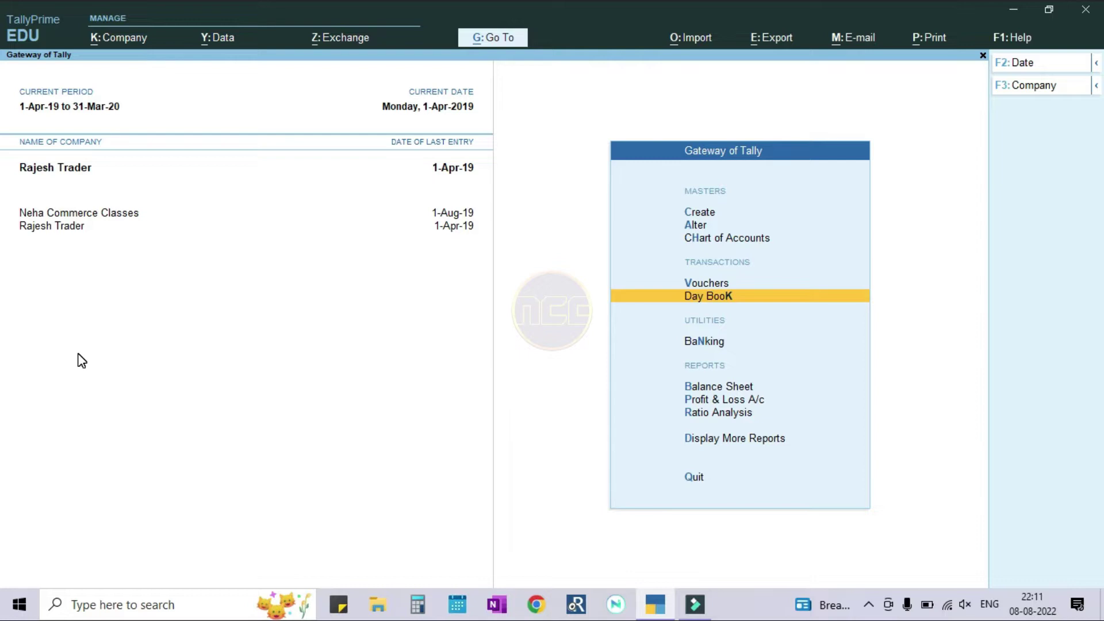
Open the Profit & Loss A/c report and examine its Direct Expenses, Sales Accounts and Closing Stock lines
{"action": "key", "text": "Down"}
{"action": "key", "text": "Down"}
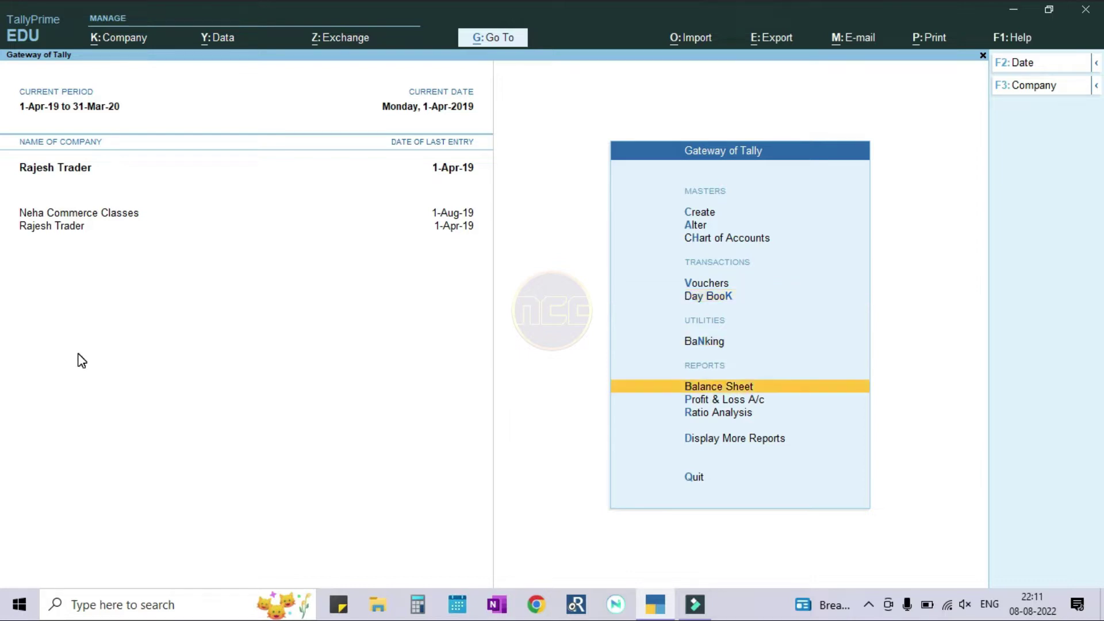
{"action": "key", "text": "Down"}
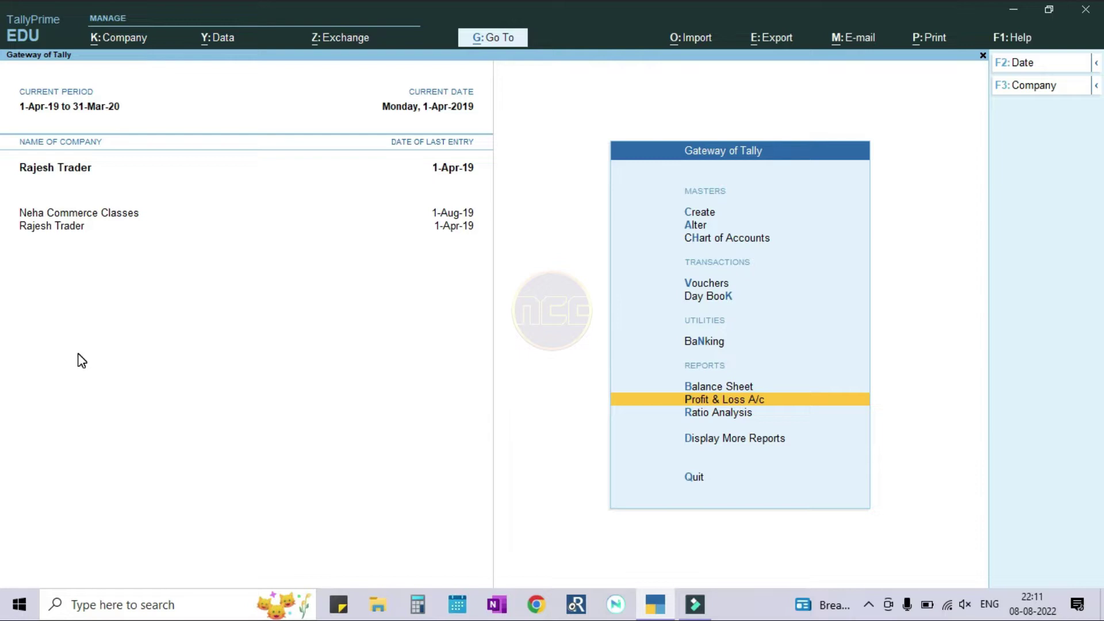
{"action": "key", "text": "Return"}
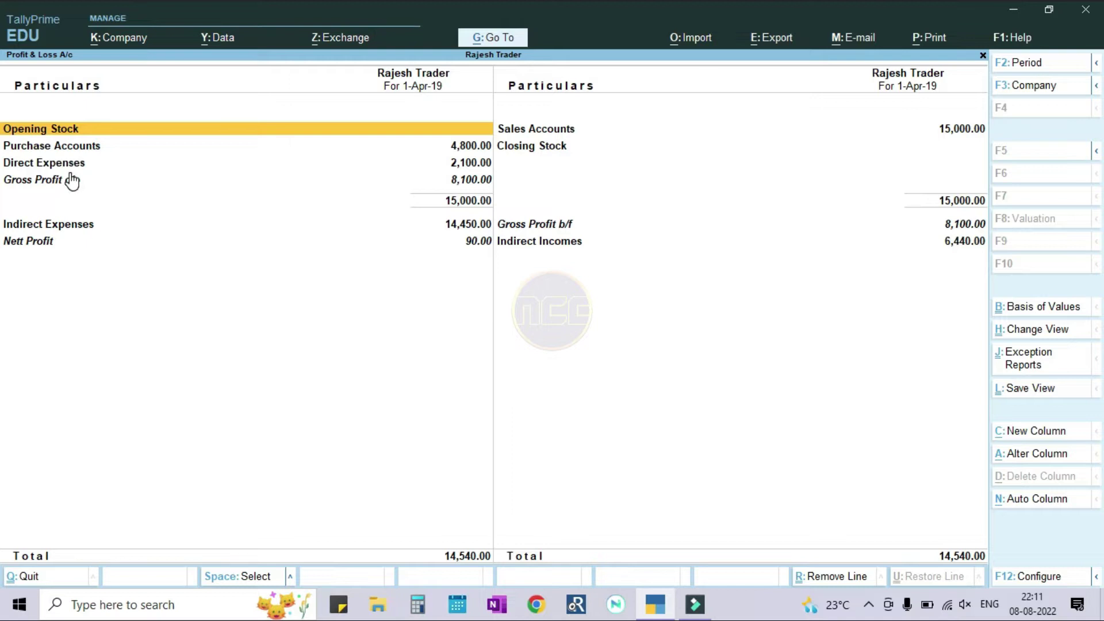
{"action": "key", "text": "Down"}
{"action": "key", "text": "Down"}
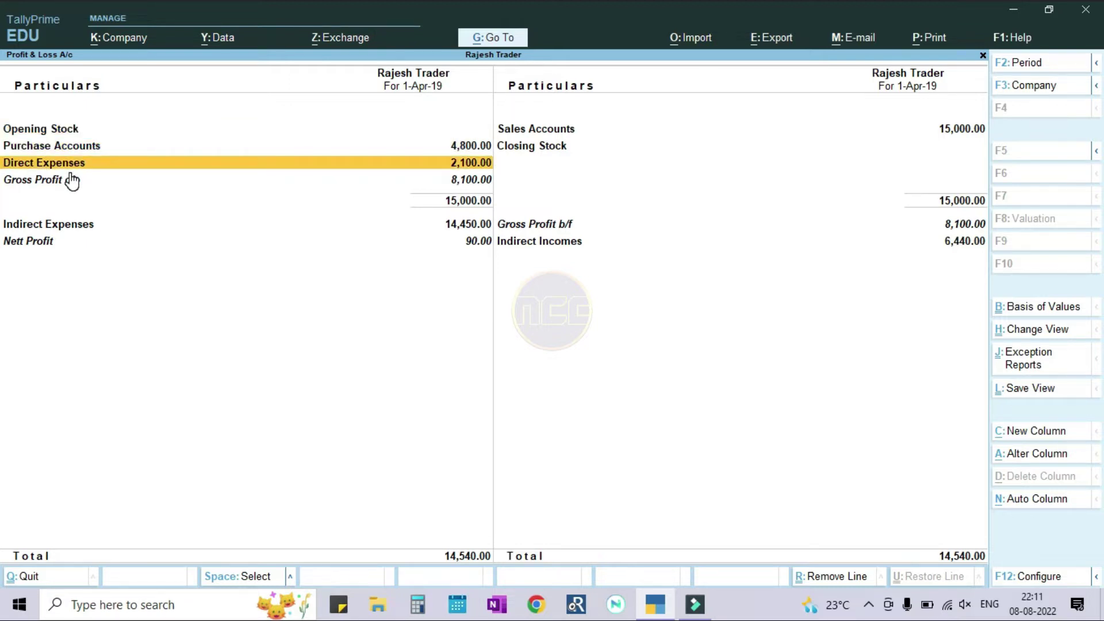
{"action": "key", "text": "Right"}
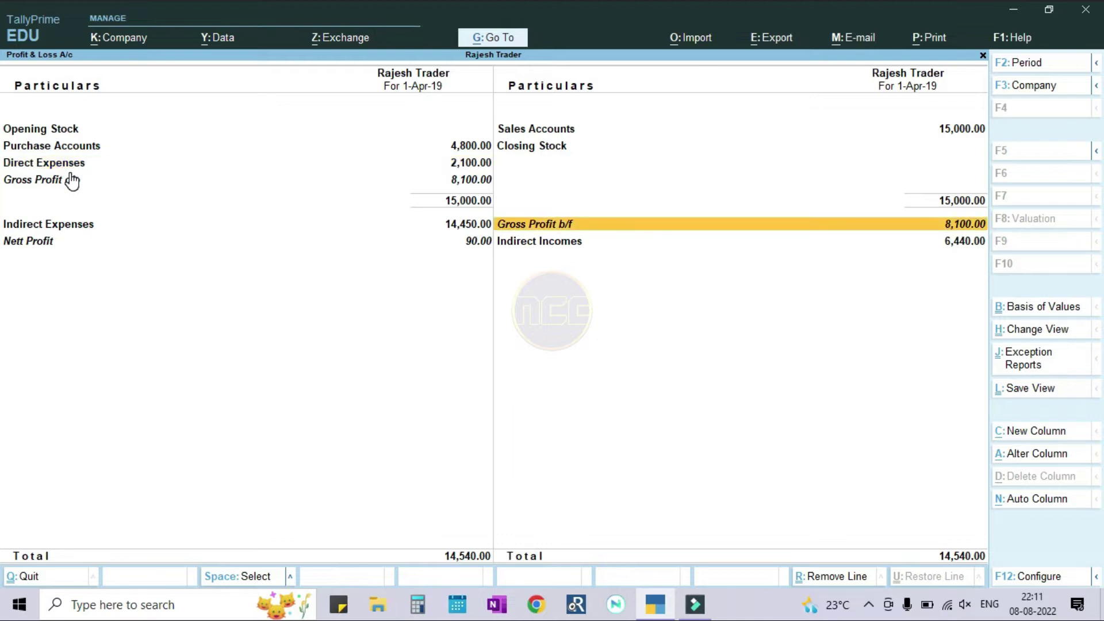
{"action": "key", "text": "Up"}
{"action": "key", "text": "Up"}
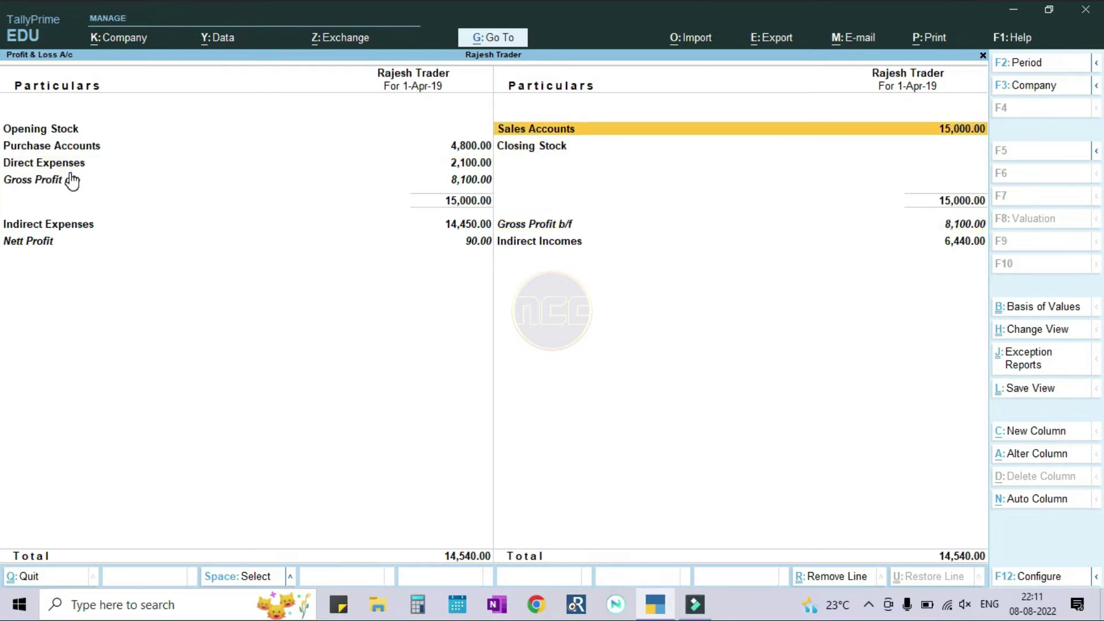
{"action": "key", "text": "Down"}
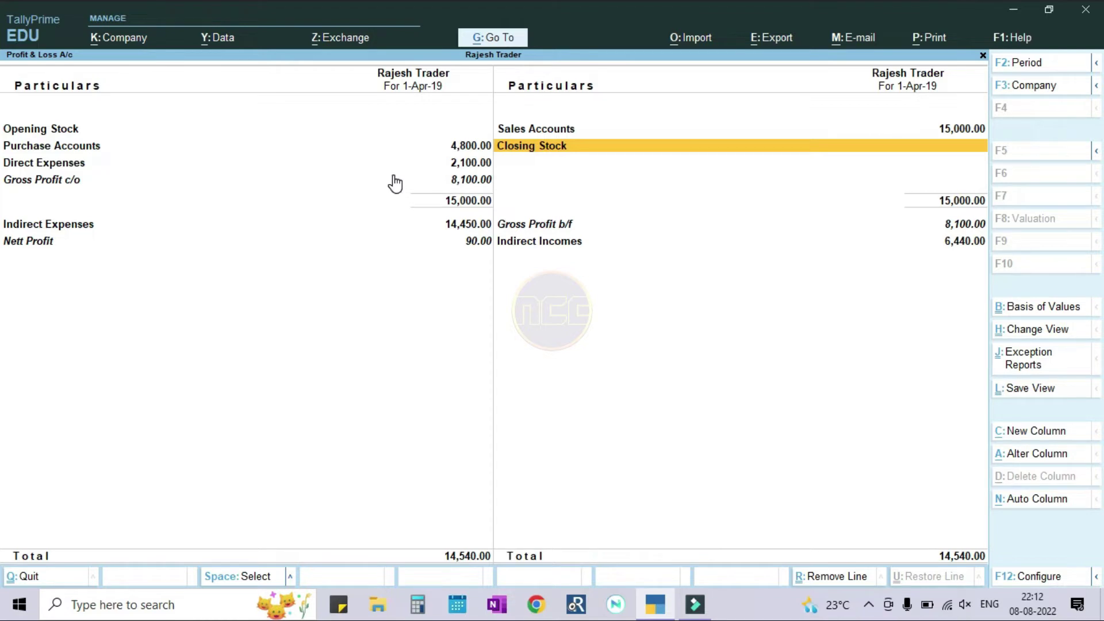
Drill down from Purchase Accounts to the April vouchers of Purchase A/c, and return to the Profit & Loss A/c
{"action": "key", "text": "Left"}
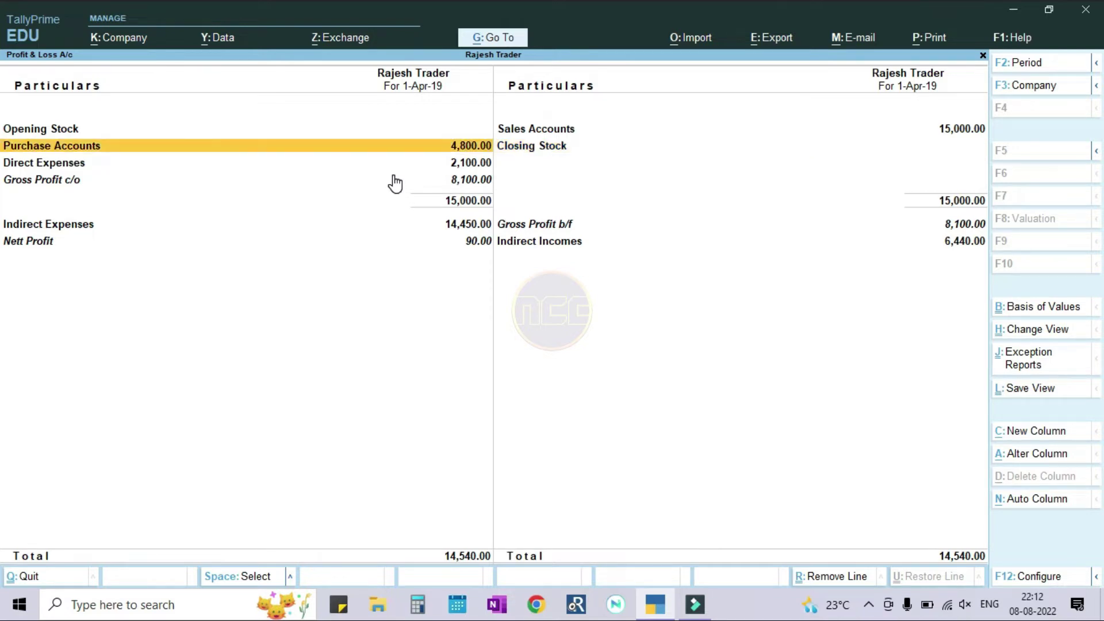
{"action": "key", "text": "Return"}
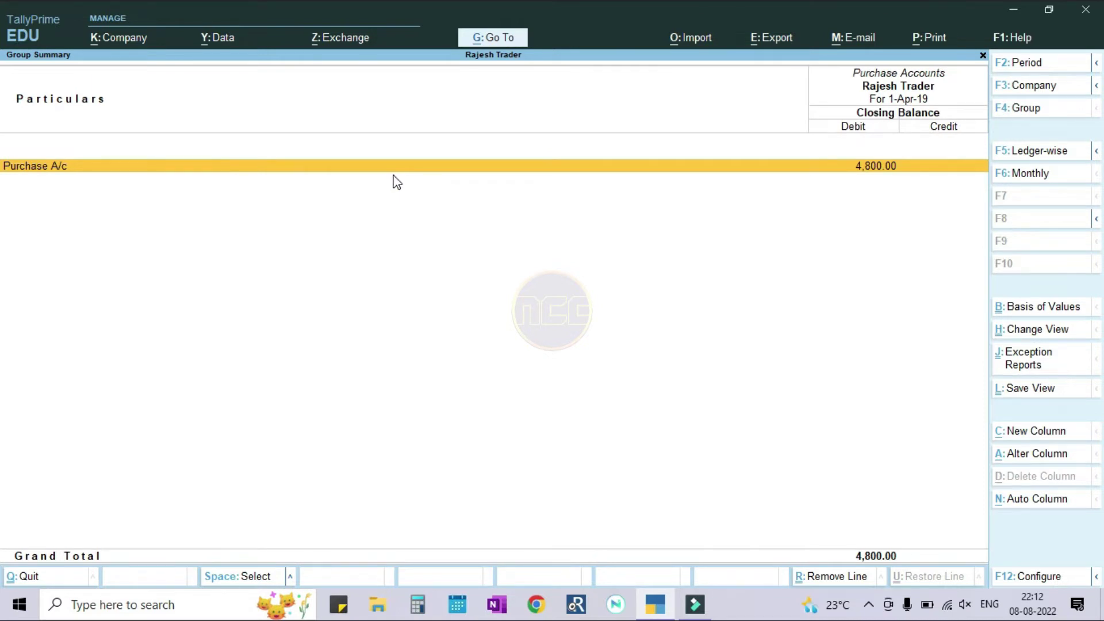
{"action": "key", "text": "Return"}
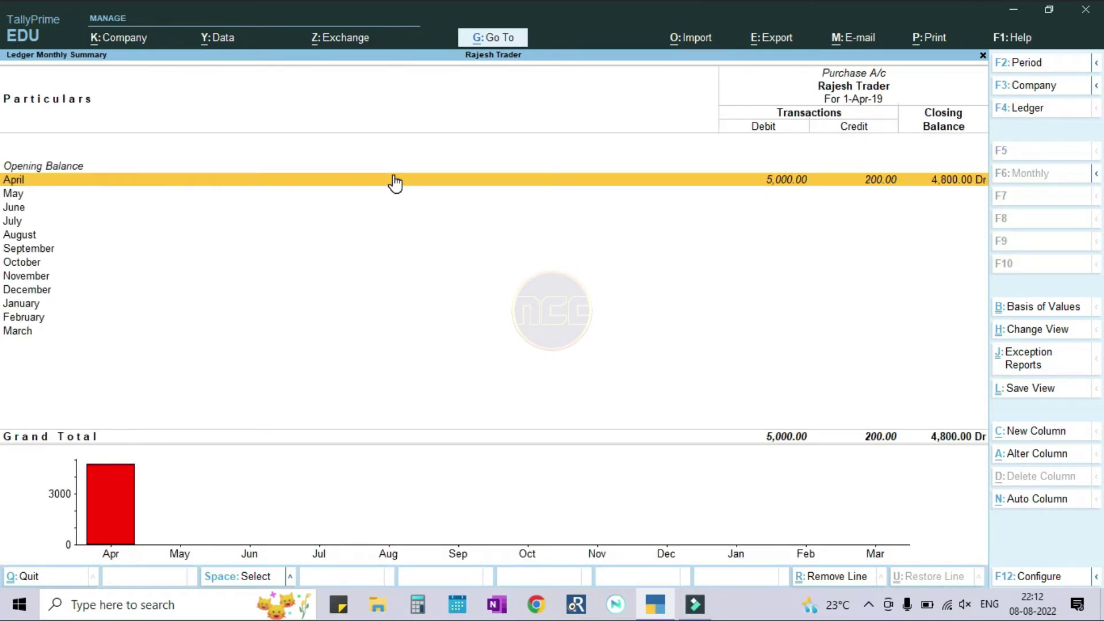
{"action": "left_click", "coordinate": [889, 188]}
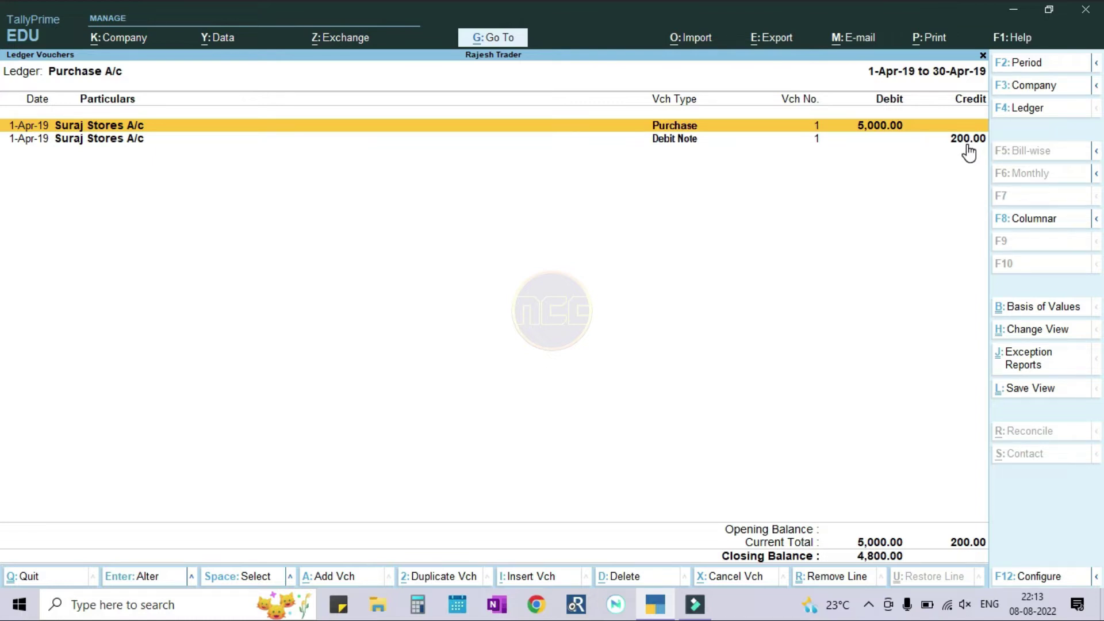
{"action": "key", "text": "Escape"}
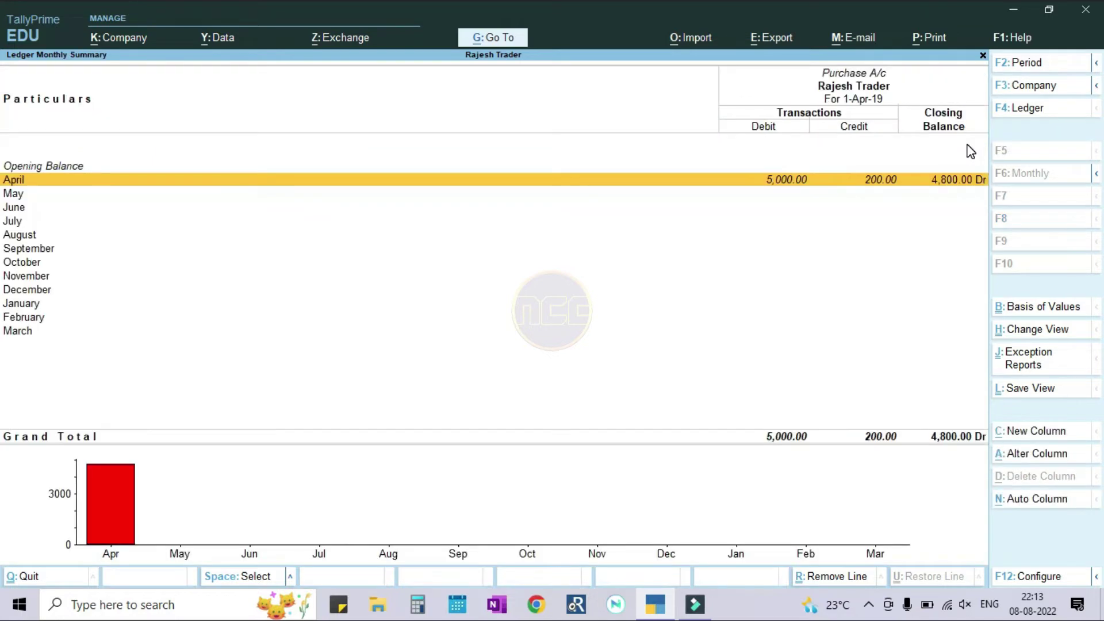
{"action": "key", "text": "Escape"}
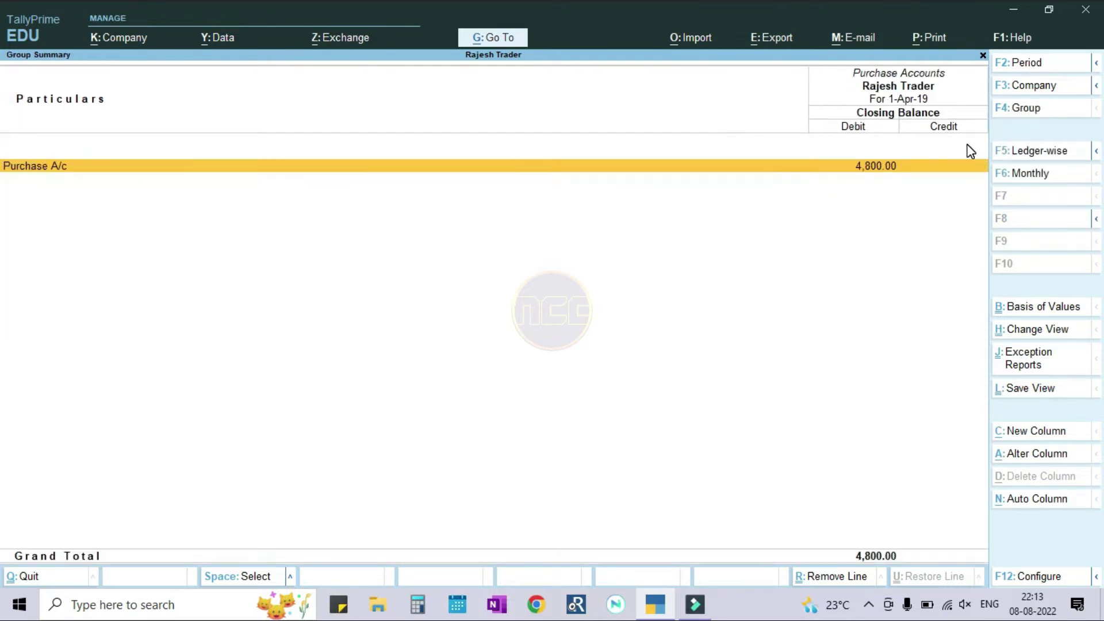
{"action": "key", "text": "Escape"}
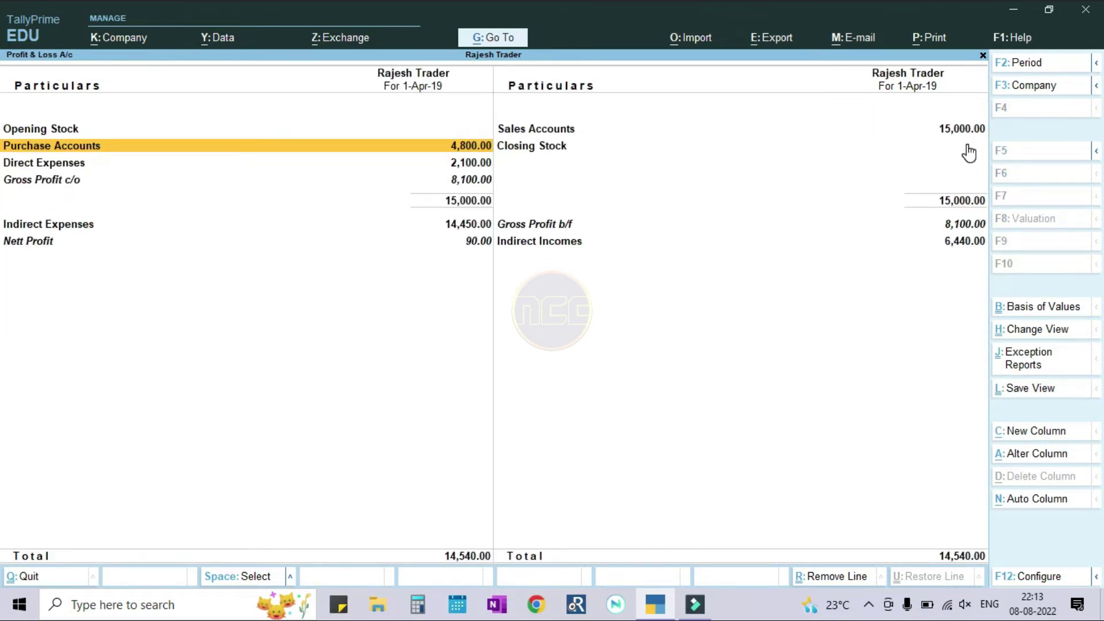
Show the Profit & Loss A/c in detailed form and examine the ledgers under Direct Expenses
{"action": "key", "text": "Down"}
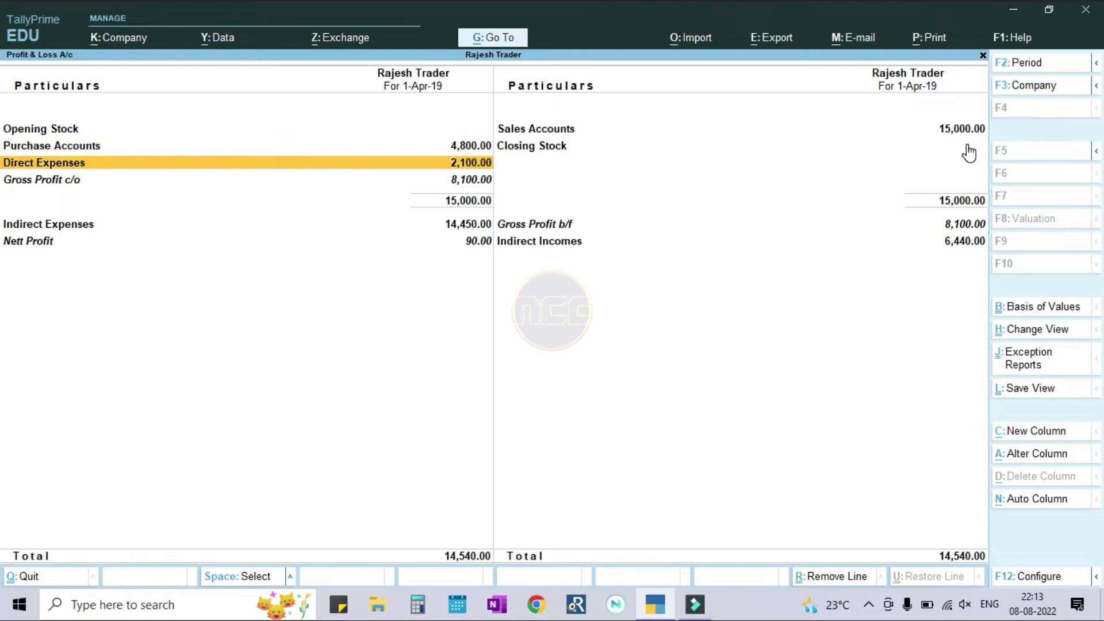
{"action": "key", "text": "alt"}
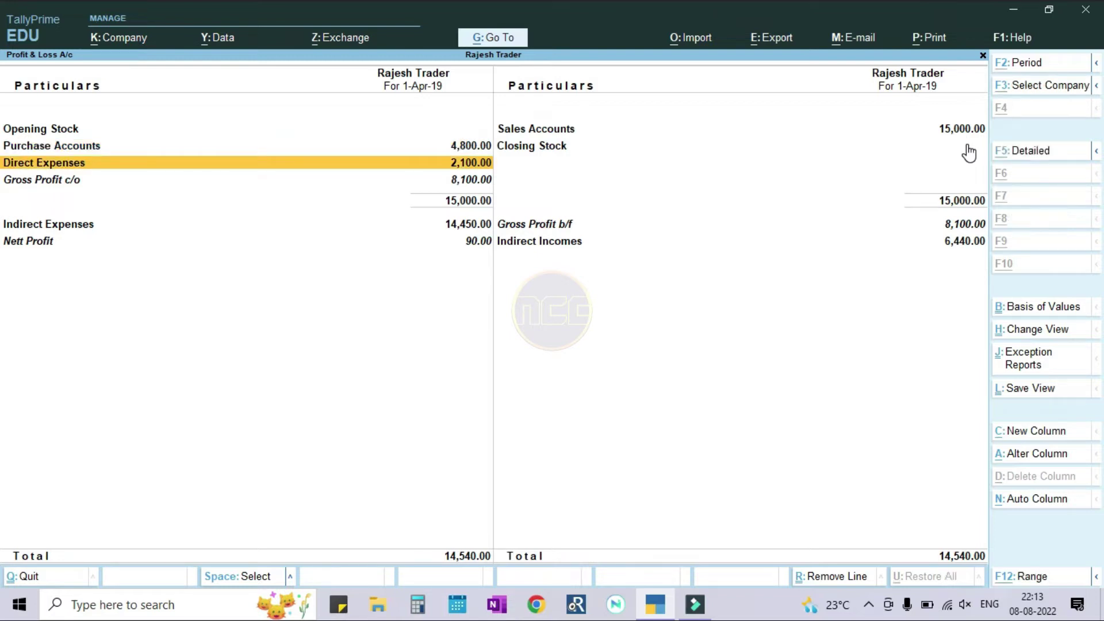
{"action": "key", "text": "alt+F5"}
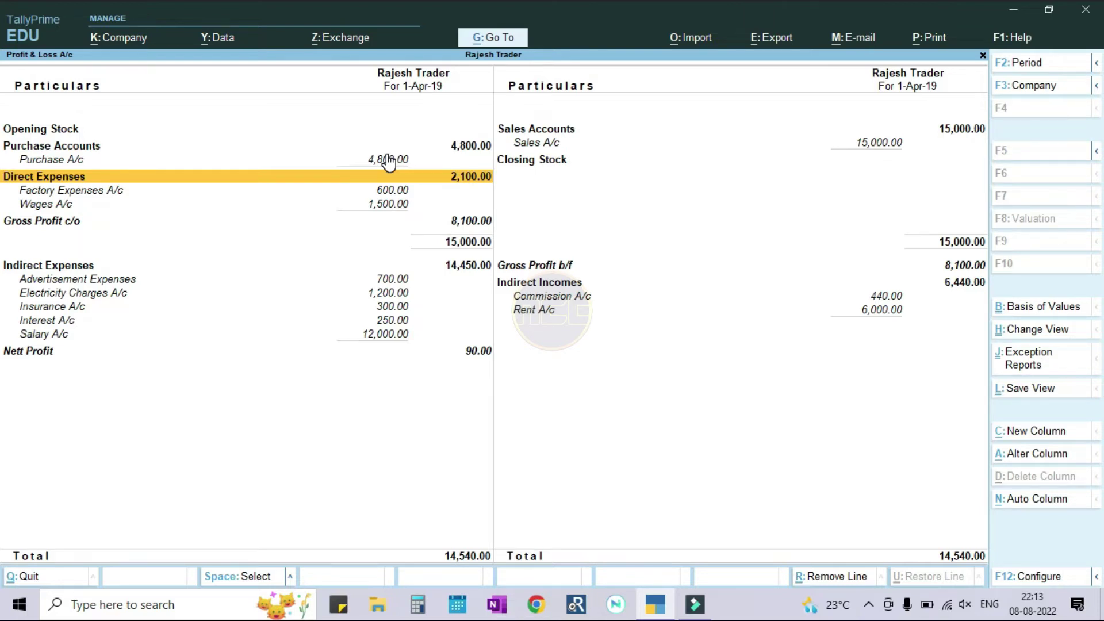
{"action": "key", "text": "Down"}
{"action": "key", "text": "Down"}
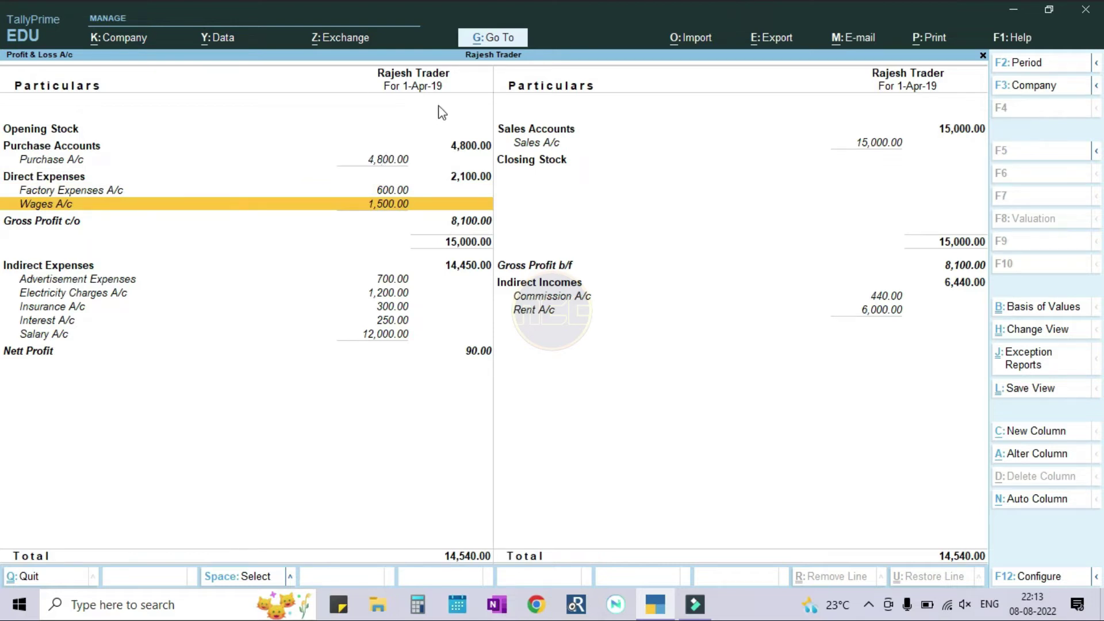
{"action": "key", "text": "Up"}
{"action": "key", "text": "Up"}
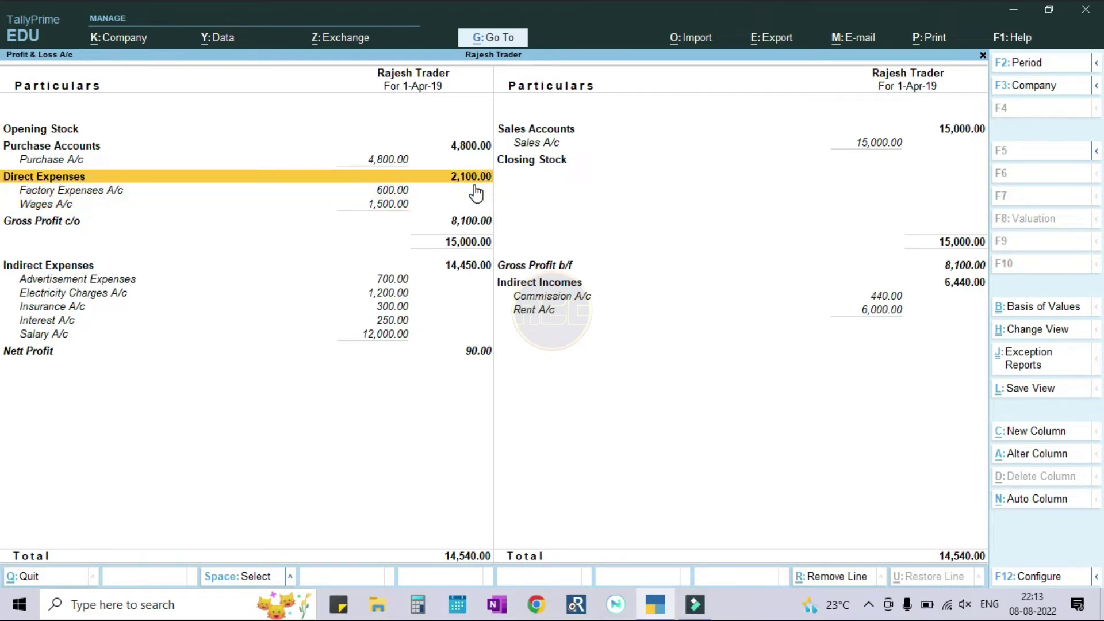
Drill down from Sales A/c under Sales Accounts to its April vouchers, and return to the Profit & Loss A/c
{"action": "key", "text": "Right"}
{"action": "key", "text": "Up"}
{"action": "key", "text": "Up"}
{"action": "key", "text": "Up"}
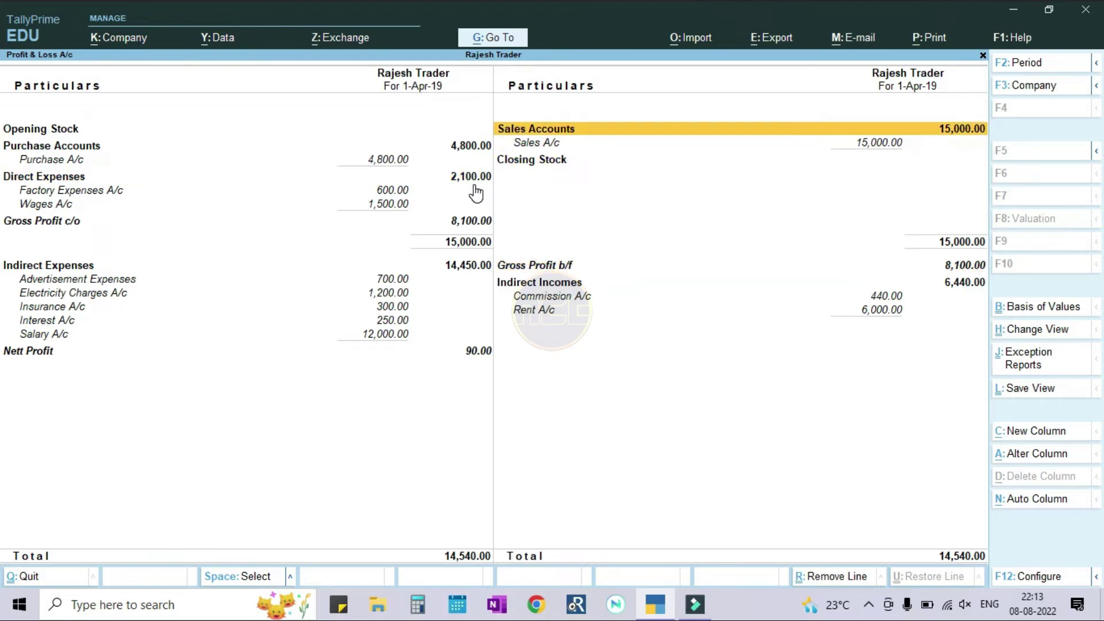
{"action": "key", "text": "Down"}
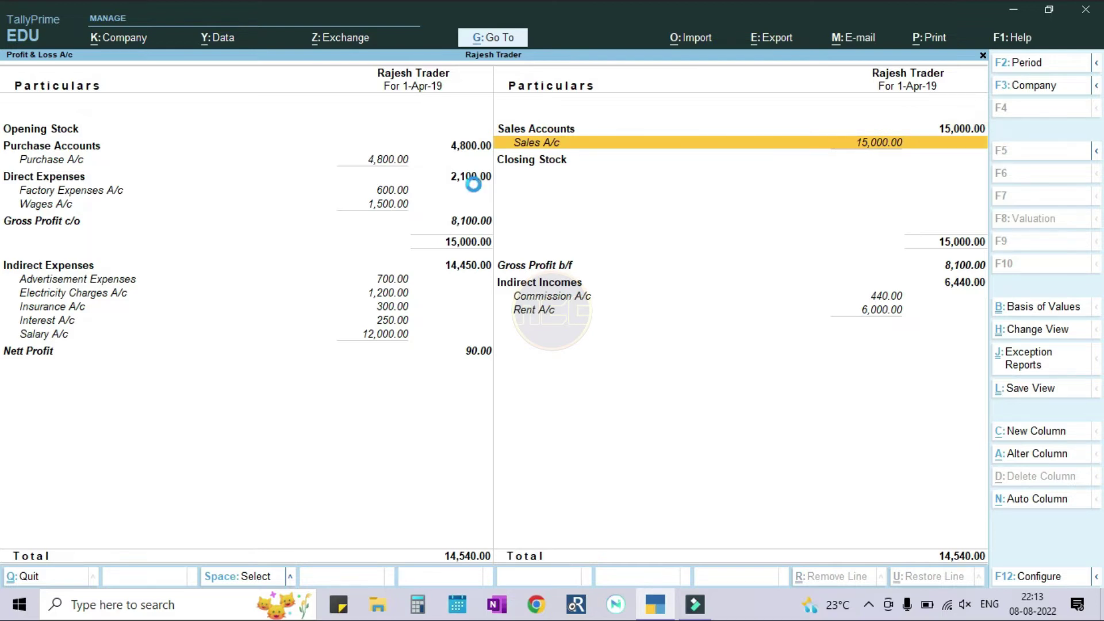
{"action": "key", "text": "Return"}
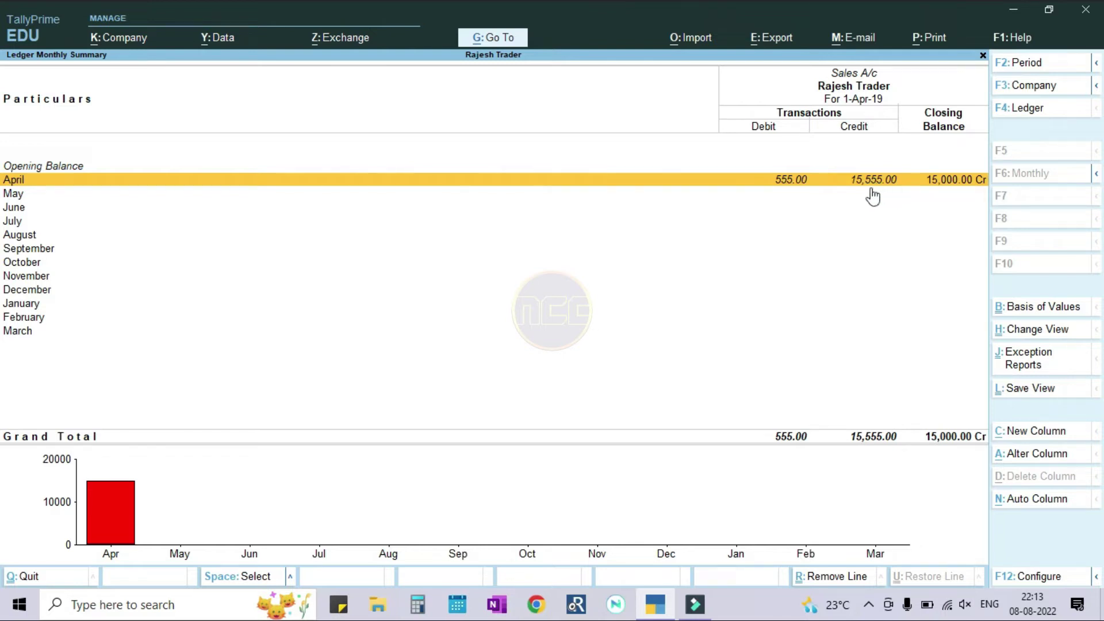
{"action": "left_click", "coordinate": [782, 189]}
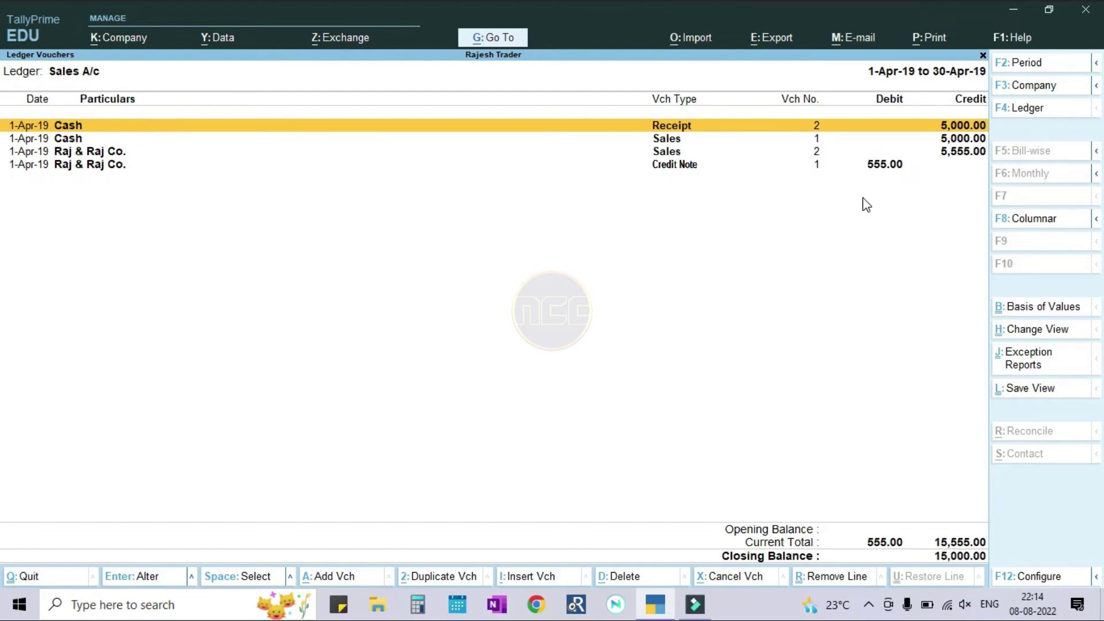
{"action": "key", "text": "F6"}
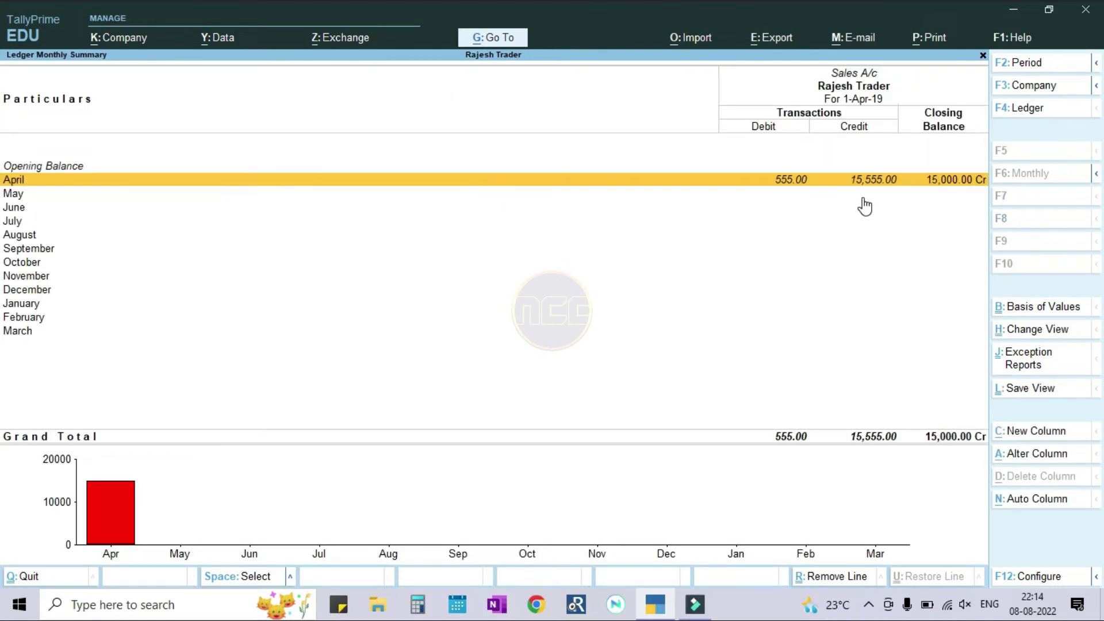
{"action": "key", "text": "Escape"}
Examine the Closing Stock, Gross Profit c/o and Indirect Expenses lines of the detailed Profit & Loss A/c
{"action": "key", "text": "Down"}
{"action": "key", "text": "Down"}
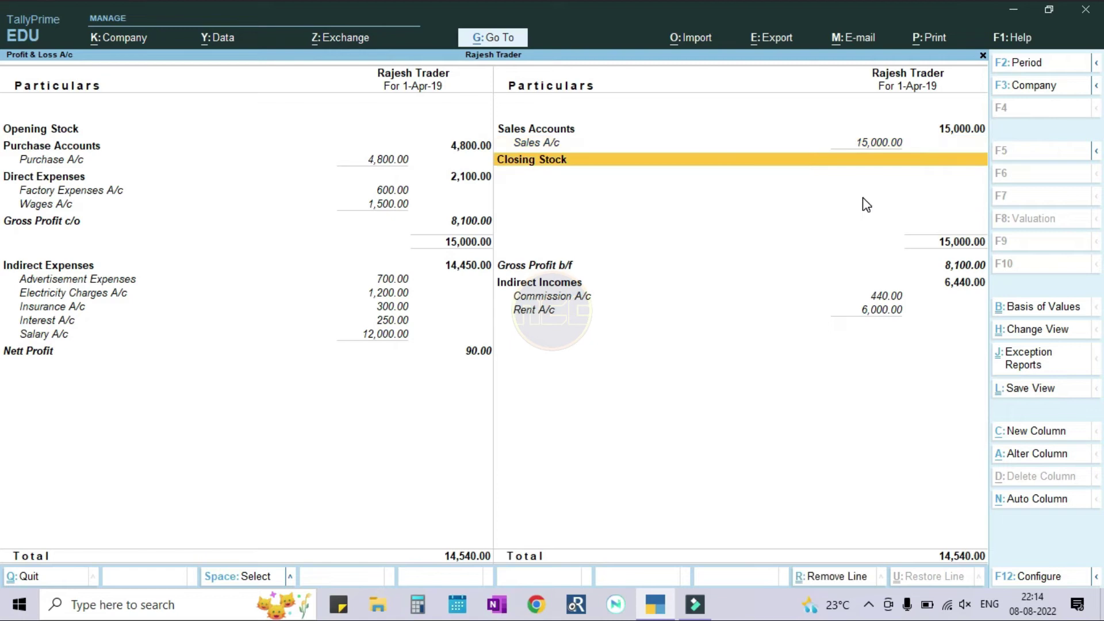
{"action": "key", "text": "Up"}
{"action": "key", "text": "Left"}
{"action": "key", "text": "Down"}
{"action": "key", "text": "Down"}
{"action": "key", "text": "Down"}
{"action": "key", "text": "Down"}
{"action": "key", "text": "Down"}
{"action": "key", "text": "Down"}
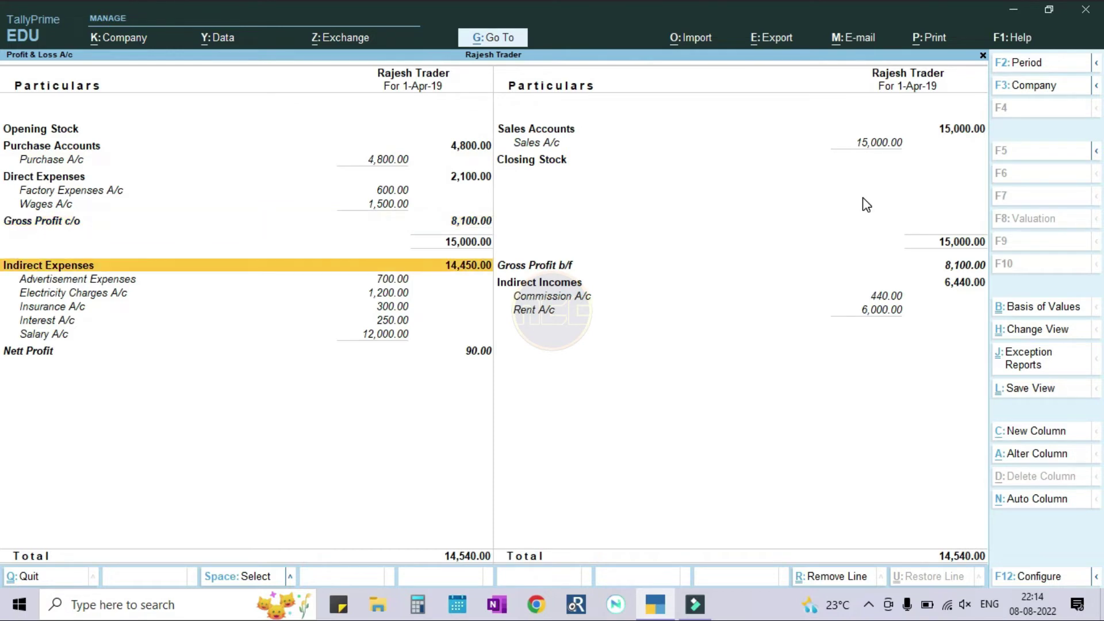
{"action": "key", "text": "Up"}
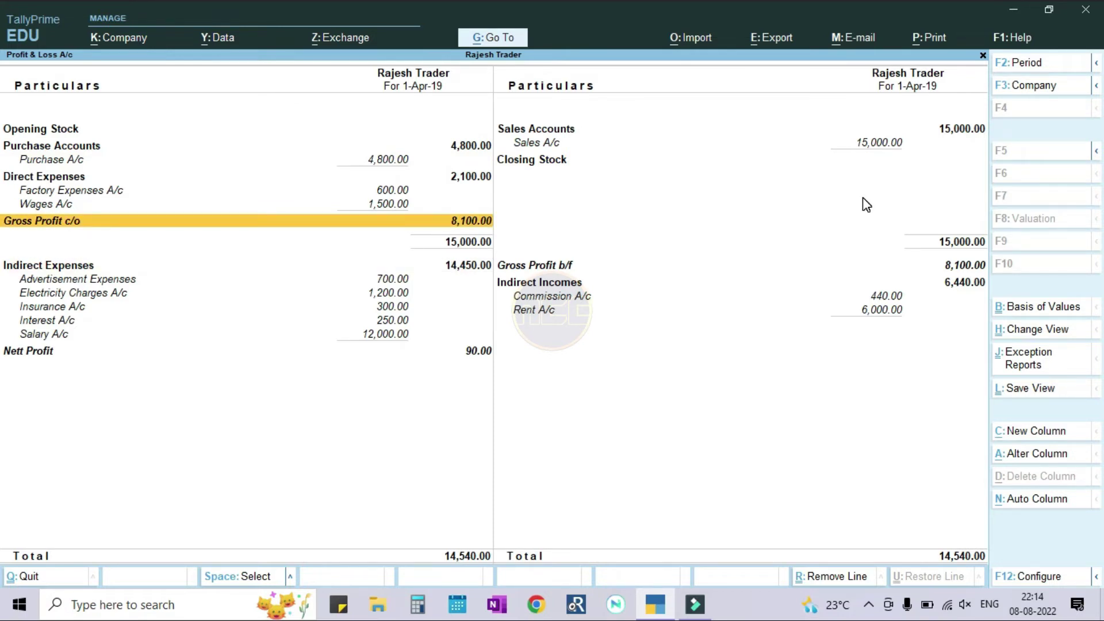
{"action": "key", "text": "Down"}
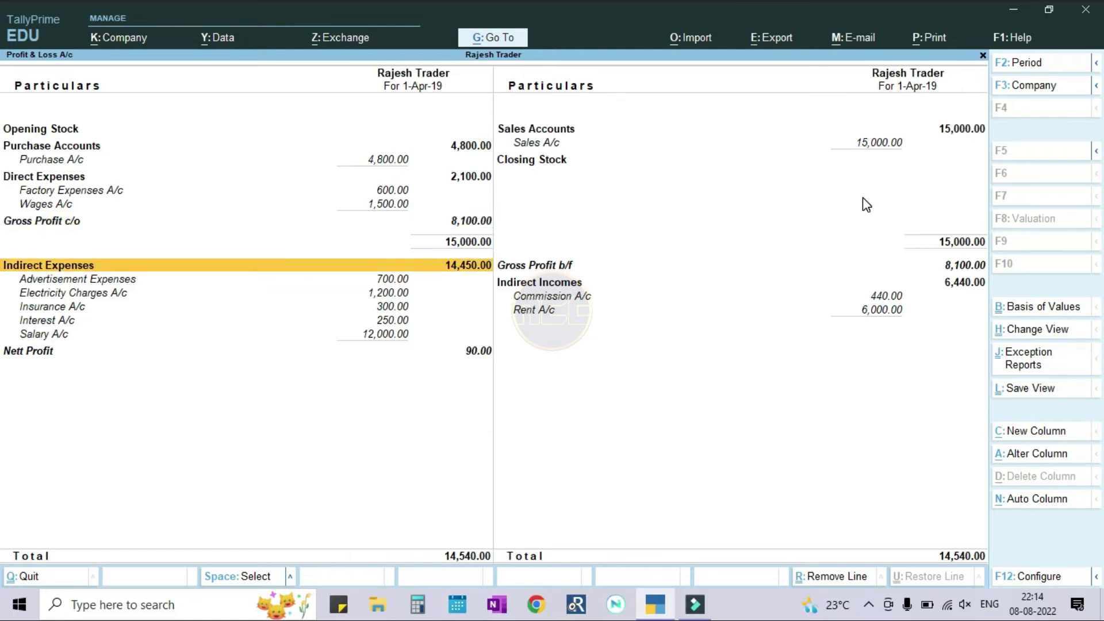
{"action": "key", "text": "Up"}
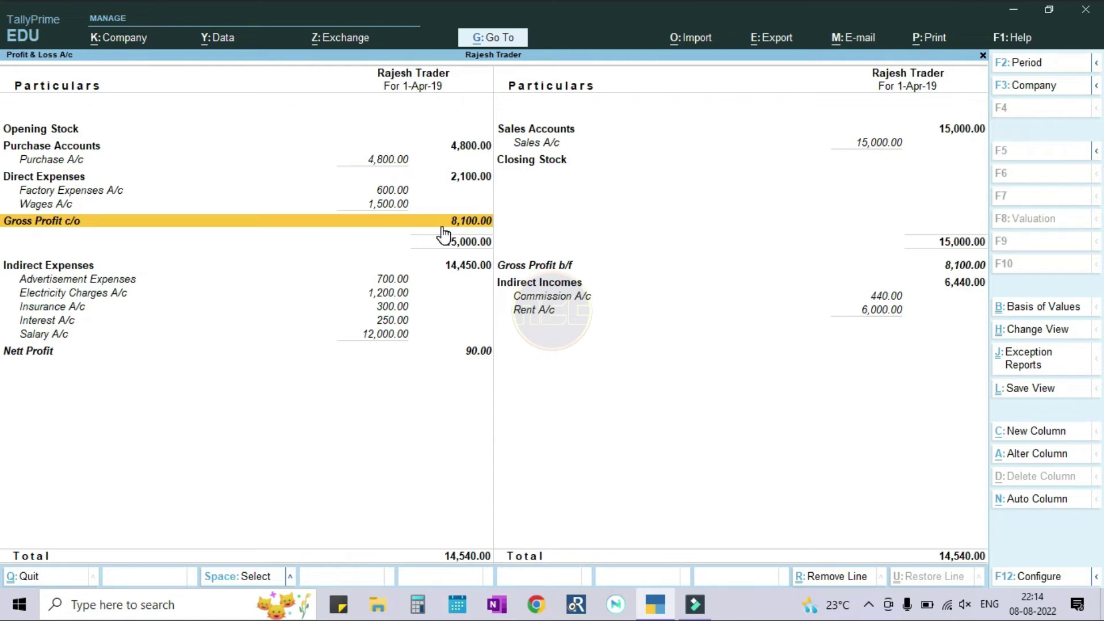
Examine the Gross Profit b/f line and the Commission A/c and Rent A/c ledgers under Indirect Incomes
{"action": "left_click", "coordinate": [555, 273]}
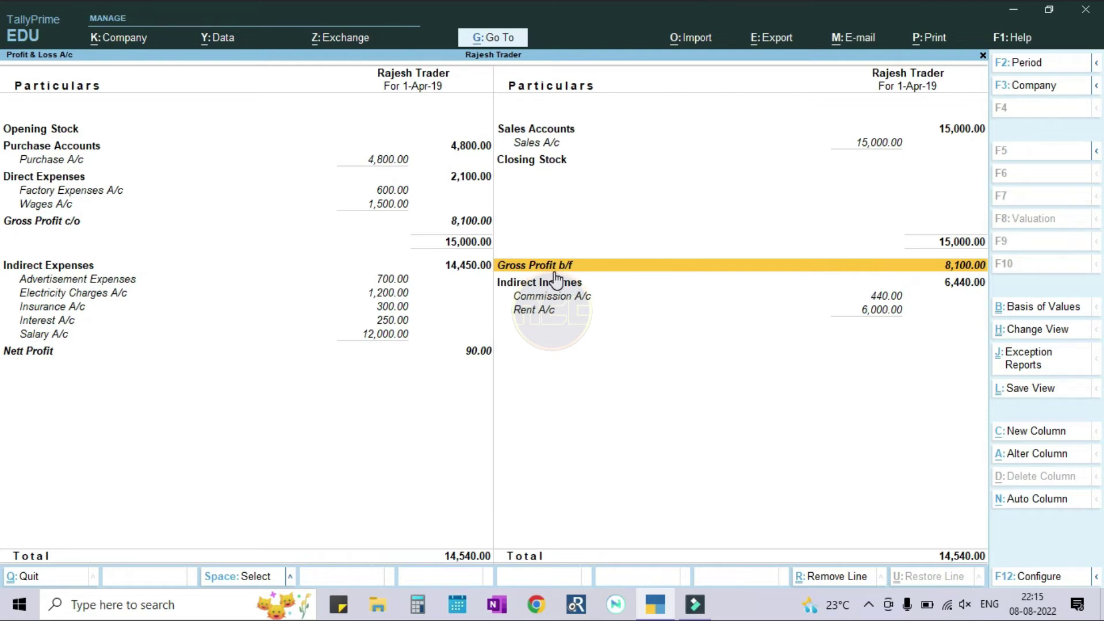
{"action": "left_click", "coordinate": [555, 281]}
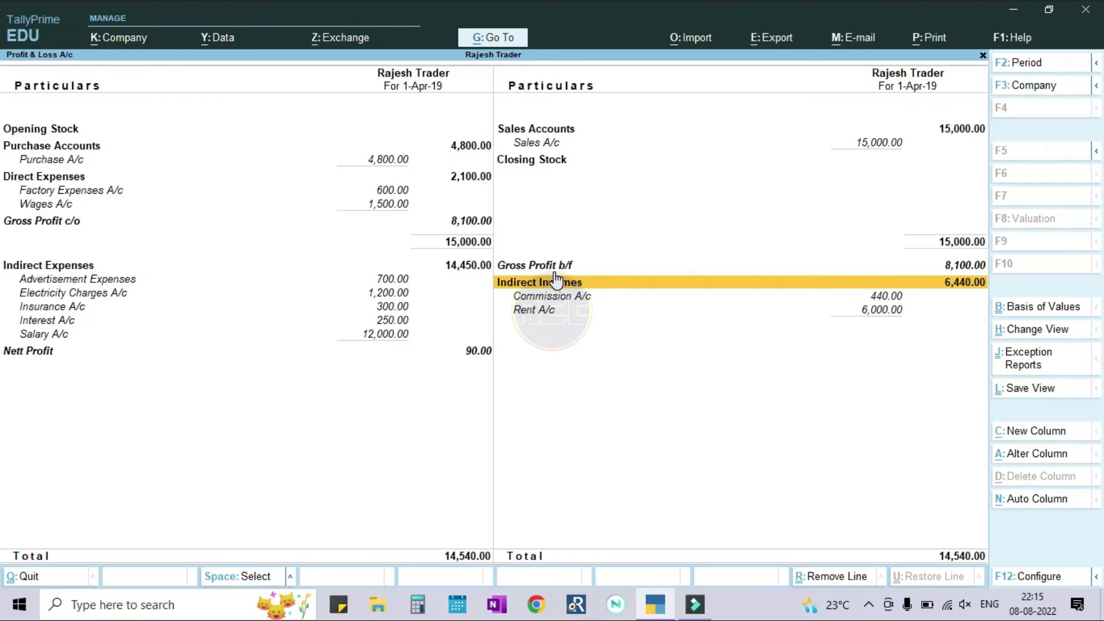
{"action": "key", "text": "Down"}
{"action": "key", "text": "Down"}
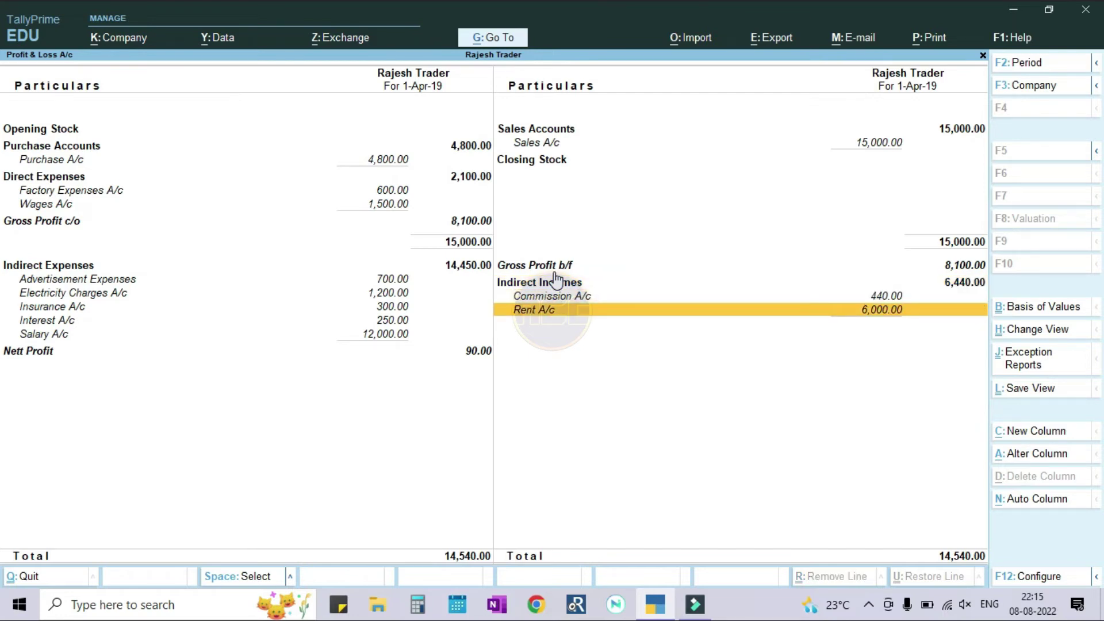
Examine the Indirect Expenses group and its ledgers from Advertisement Expenses through Salary A/c in the Profit & Loss A/c
{"action": "key", "text": "Up"}
{"action": "key", "text": "Up"}
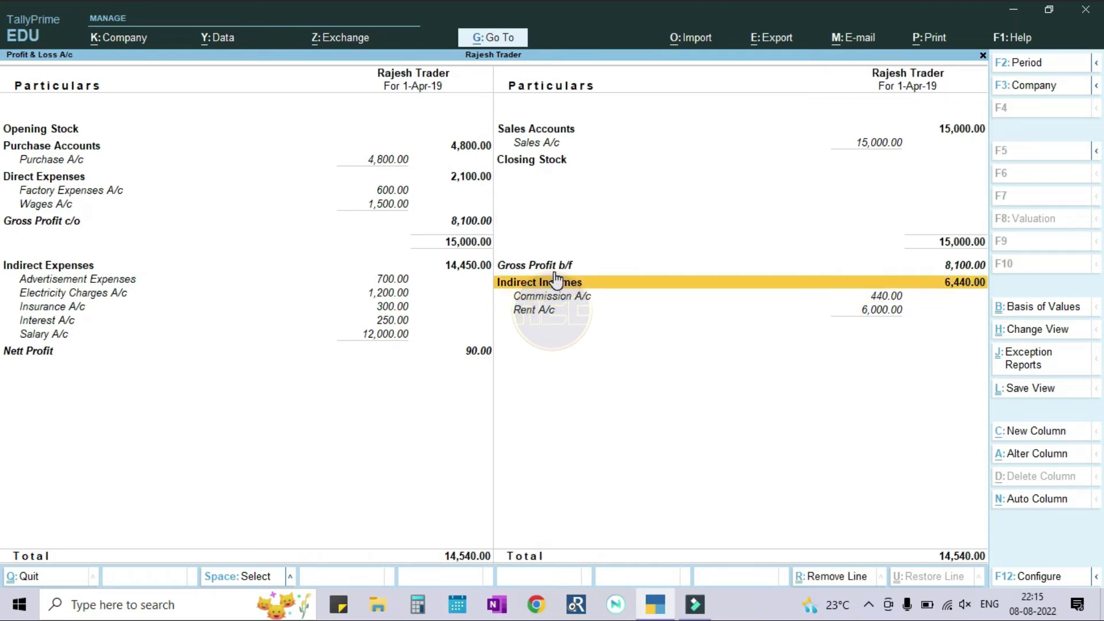
{"action": "key", "text": "Left"}
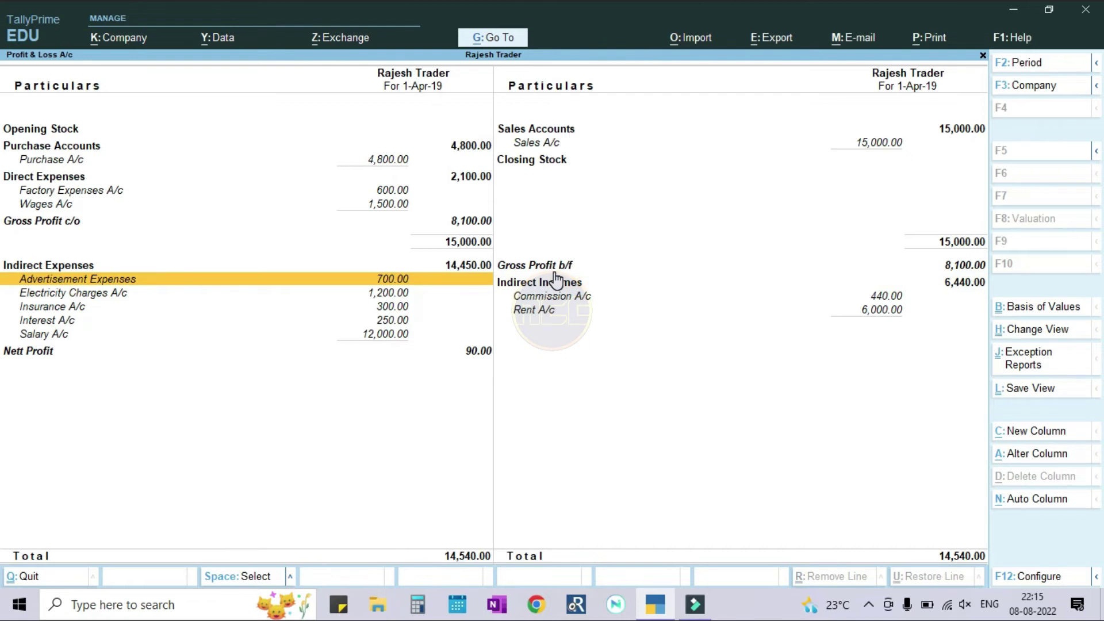
{"action": "key", "text": "Up"}
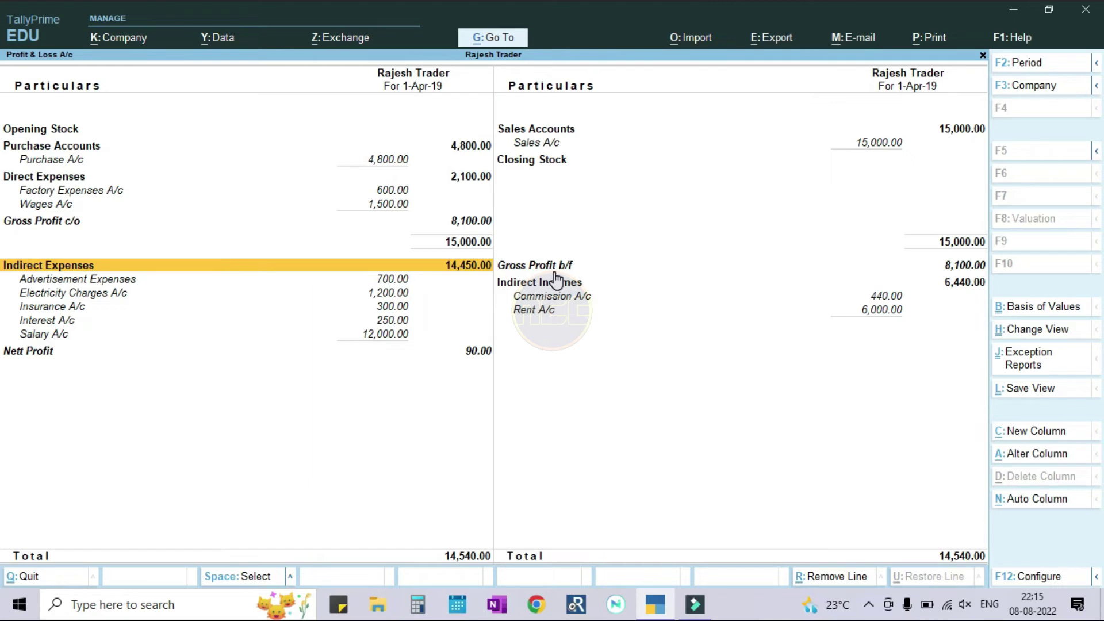
{"action": "key", "text": "Down"}
{"action": "key", "text": "Down"}
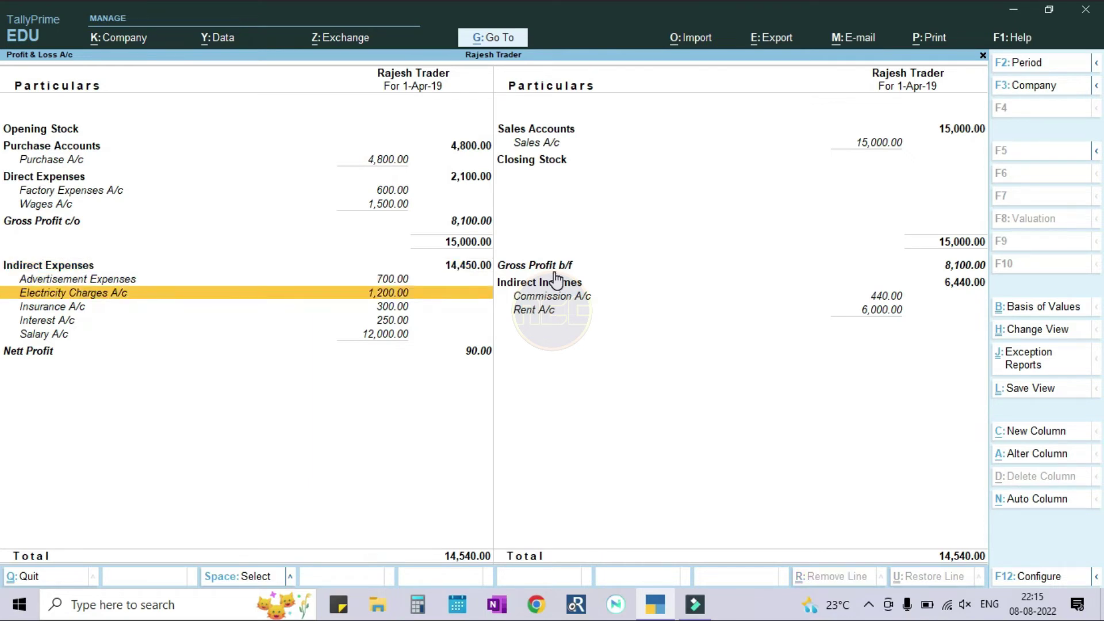
{"action": "key", "text": "Down"}
{"action": "key", "text": "Down"}
{"action": "key", "text": "Down"}
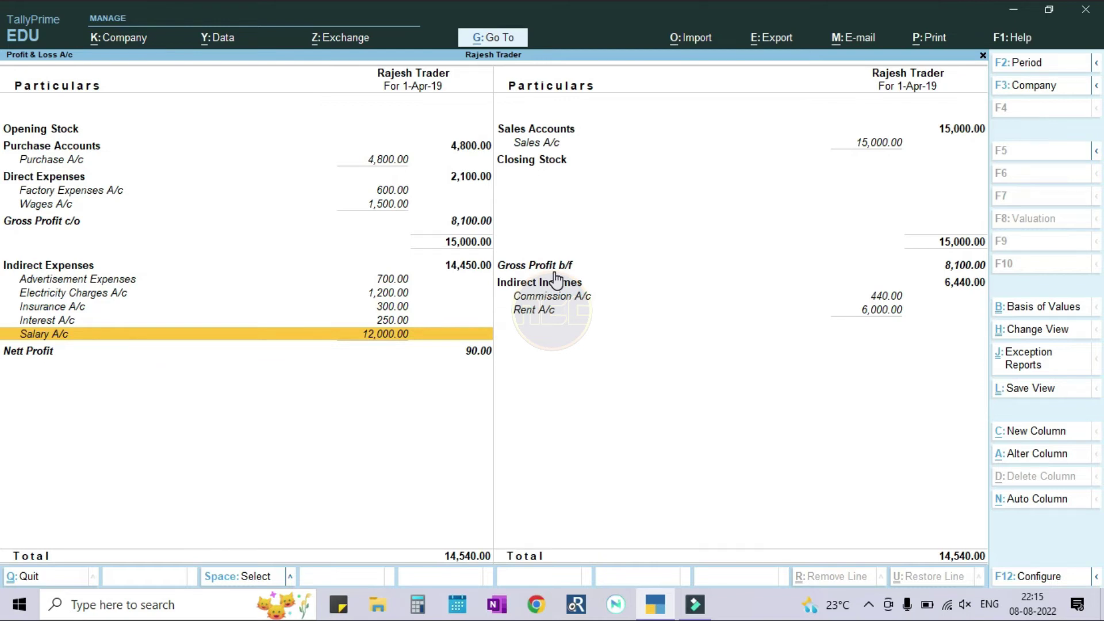
{"action": "key", "text": "Up"}
{"action": "key", "text": "Up"}
{"action": "key", "text": "Up"}
{"action": "key", "text": "Up"}
{"action": "key", "text": "Up"}
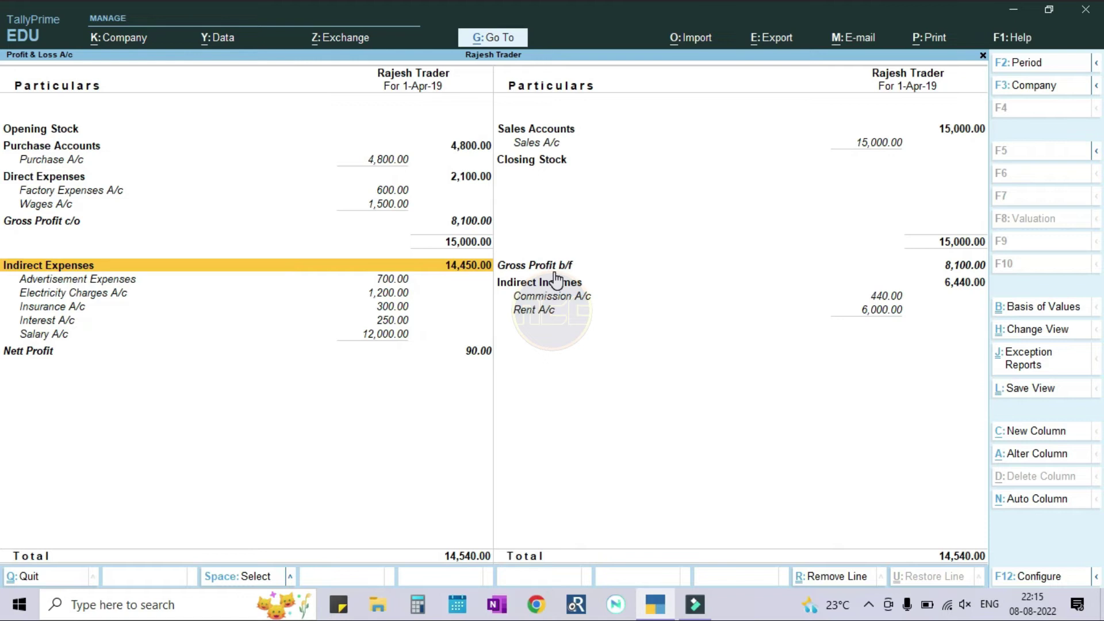
Examine the Indirect Incomes group and its ledgers together with the Nett Profit line
{"action": "key", "text": "Down"}
{"action": "left_click", "coordinate": [556, 280]}
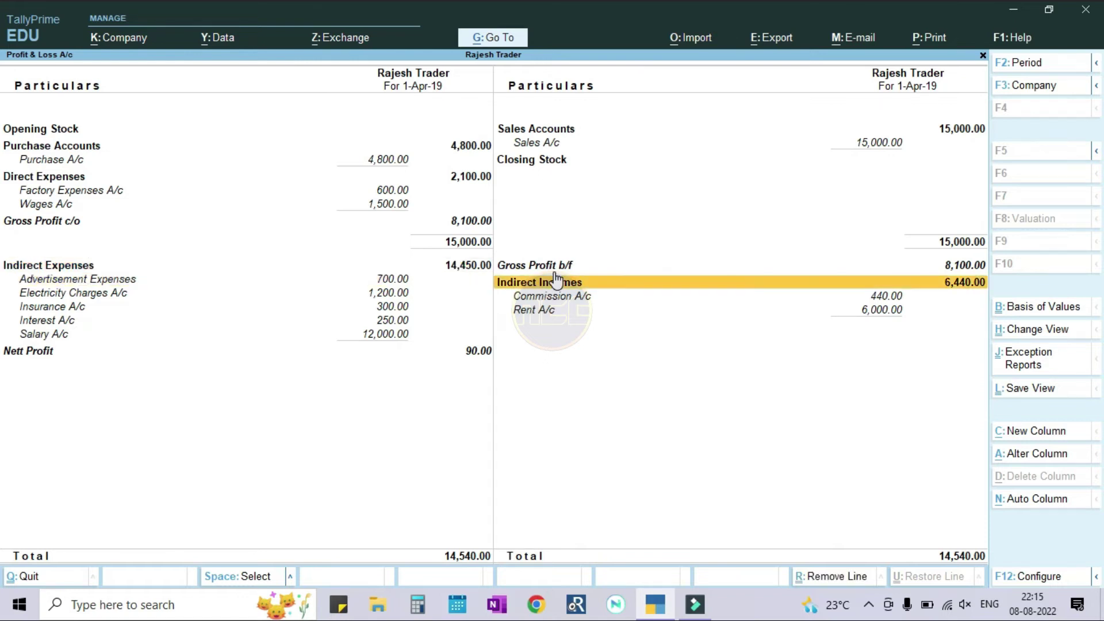
{"action": "key", "text": "Down"}
{"action": "key", "text": "Down"}
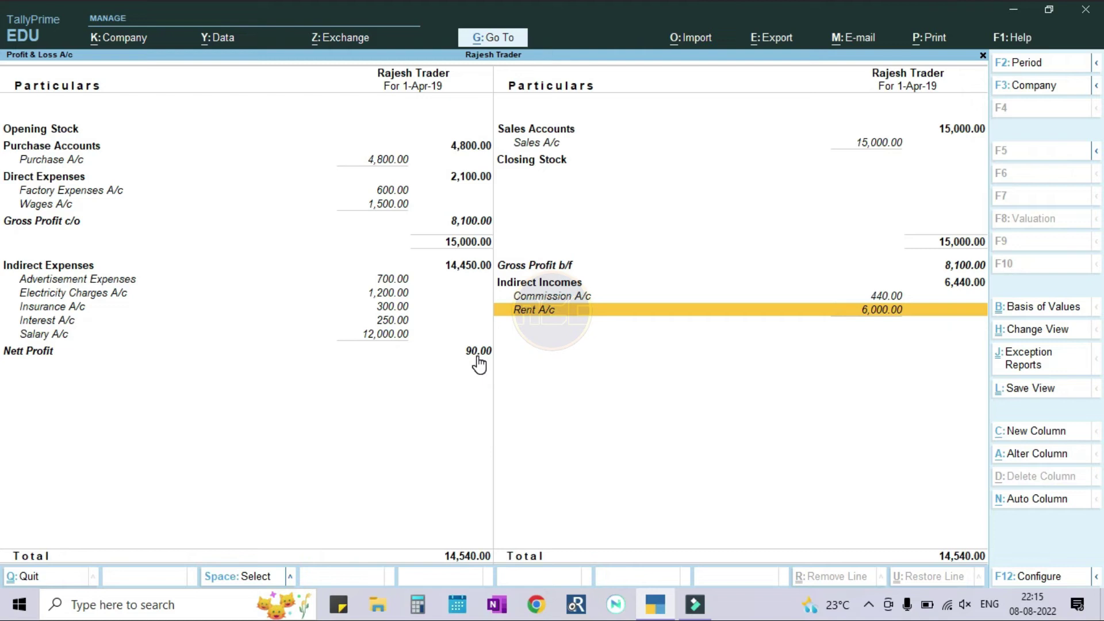
Close the Profit & Loss A/c and show the Balance Sheet in detailed form
{"action": "key", "text": "Escape"}
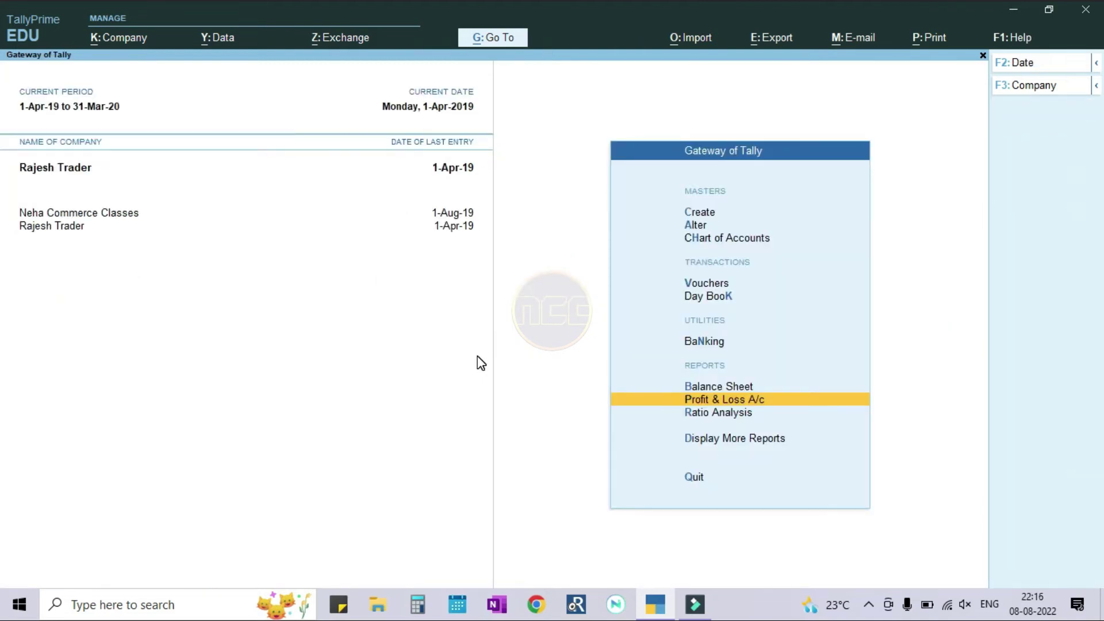
{"action": "key", "text": "Up"}
{"action": "key", "text": "Return"}
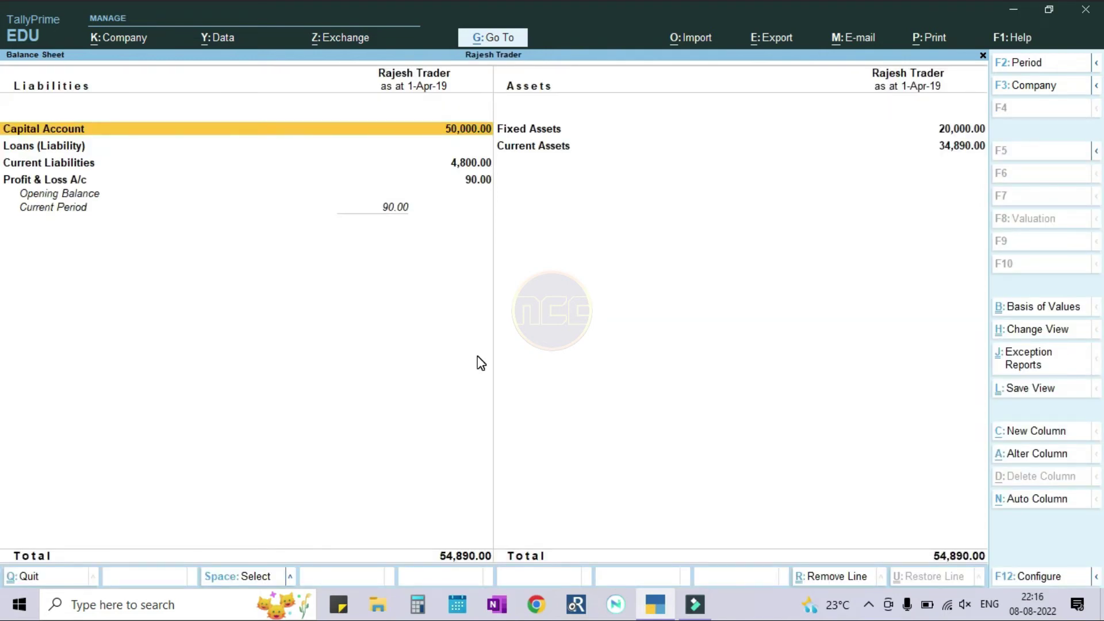
{"action": "key", "text": "alt+F5"}
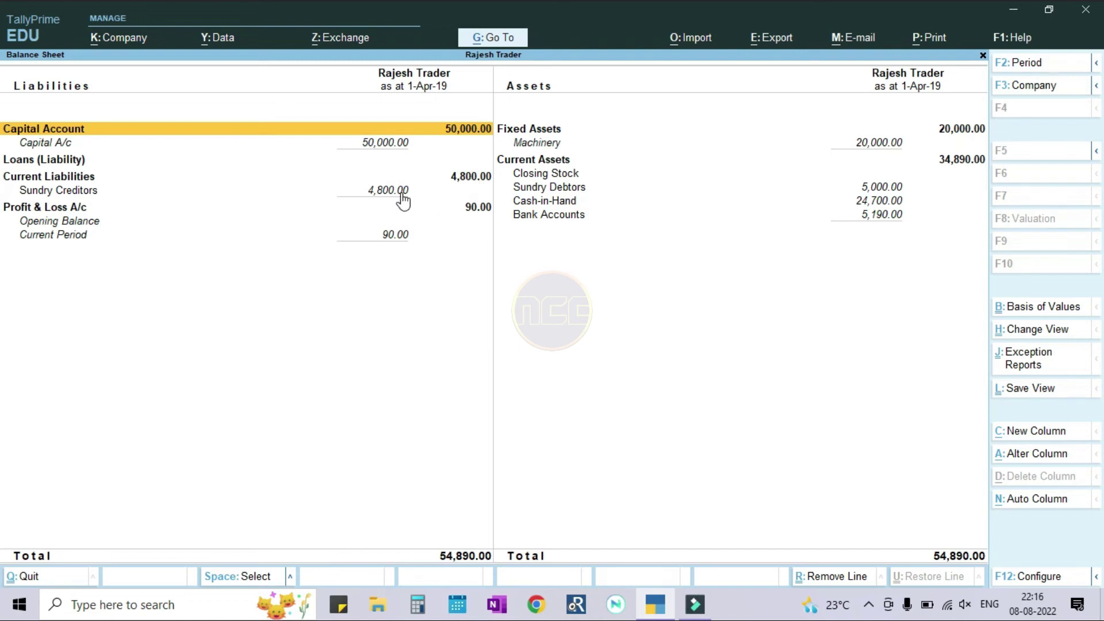
Drill down from Current Liabilities to the group summary of Sundry Creditors, and return to the Balance Sheet
{"action": "left_click", "coordinate": [475, 182]}
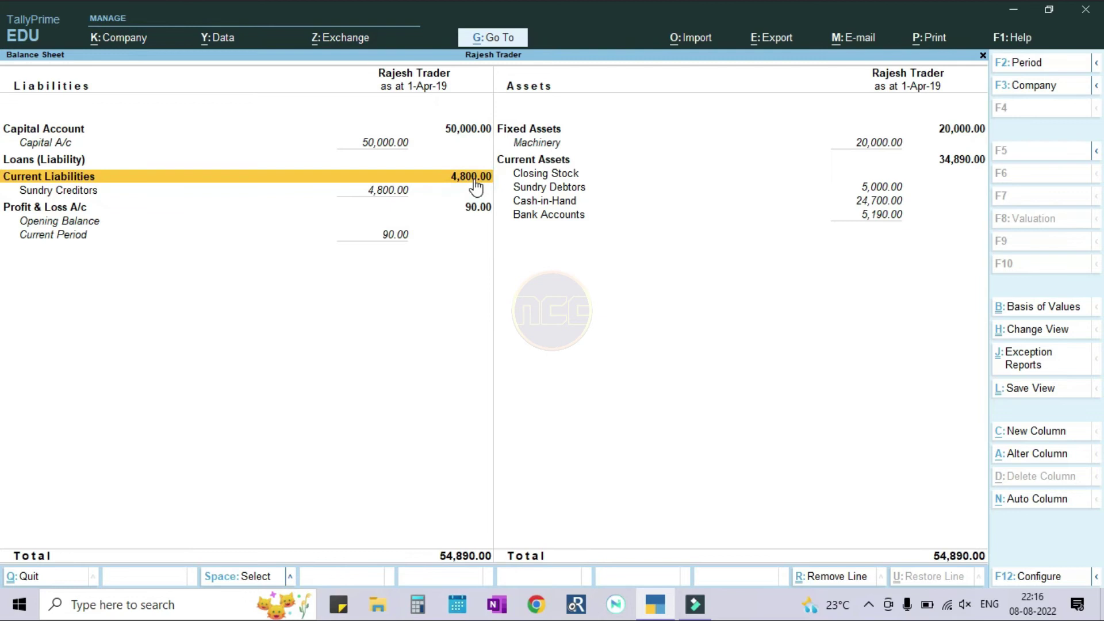
{"action": "left_click", "coordinate": [475, 182]}
{"action": "key", "text": "Return"}
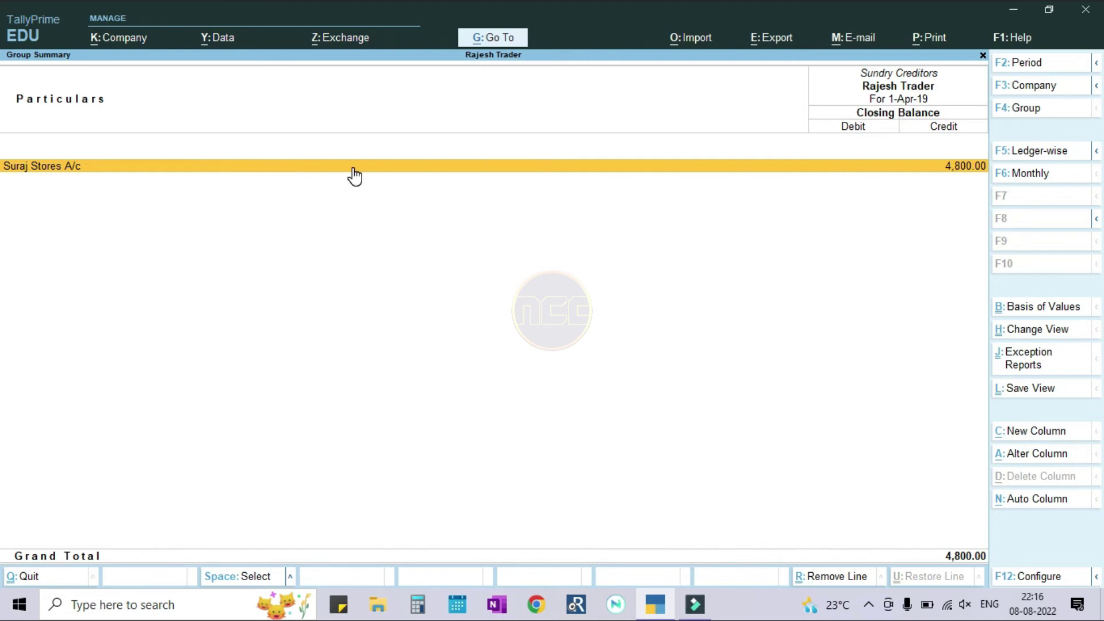
{"action": "key", "text": "Escape"}
{"action": "key", "text": "Escape"}
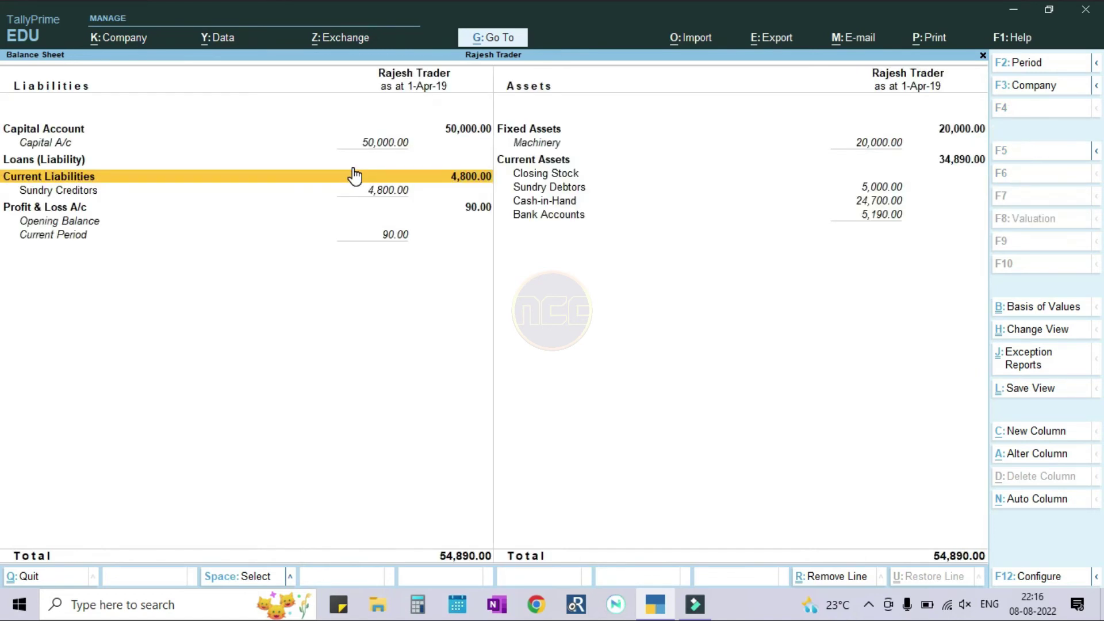
Examine the Profit & Loss A/c lines under Liabilities and the asset lines between Bank Accounts and Fixed Assets
{"action": "key", "text": "Down"}
{"action": "key", "text": "Down"}
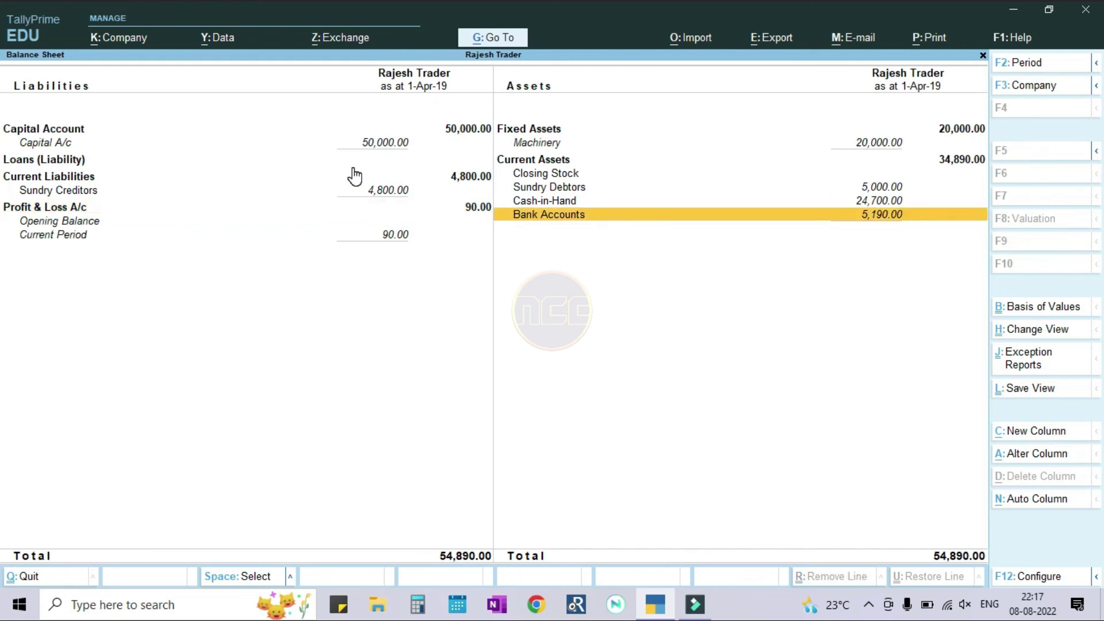
{"action": "key", "text": "Up"}
{"action": "key", "text": "Up"}
{"action": "key", "text": "Up"}
{"action": "key", "text": "Up"}
{"action": "key", "text": "Up"}
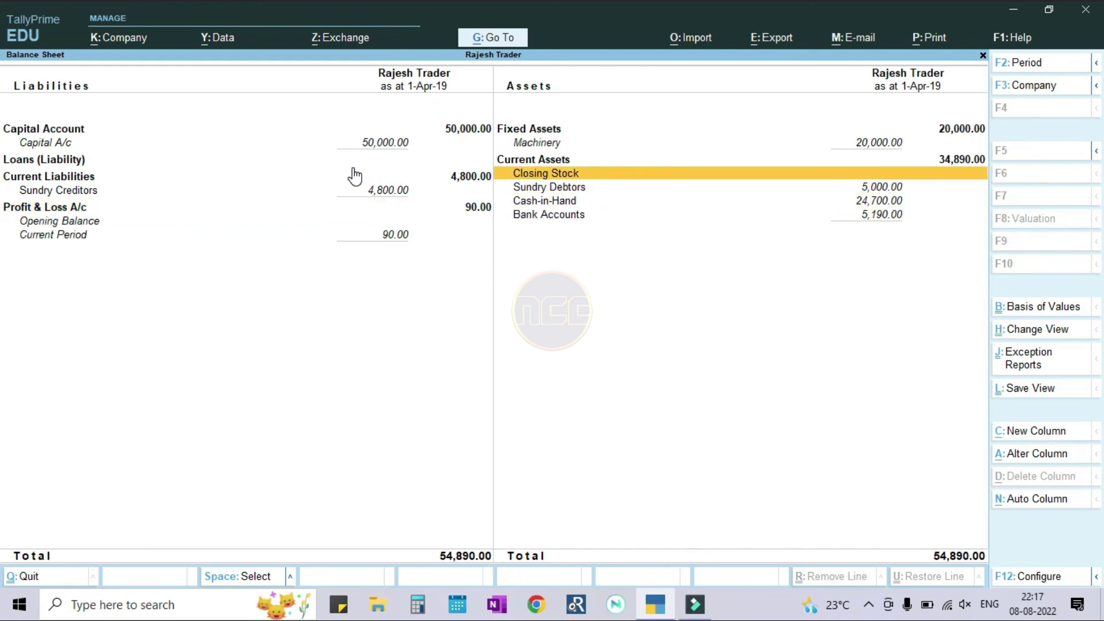
{"action": "key", "text": "Up"}
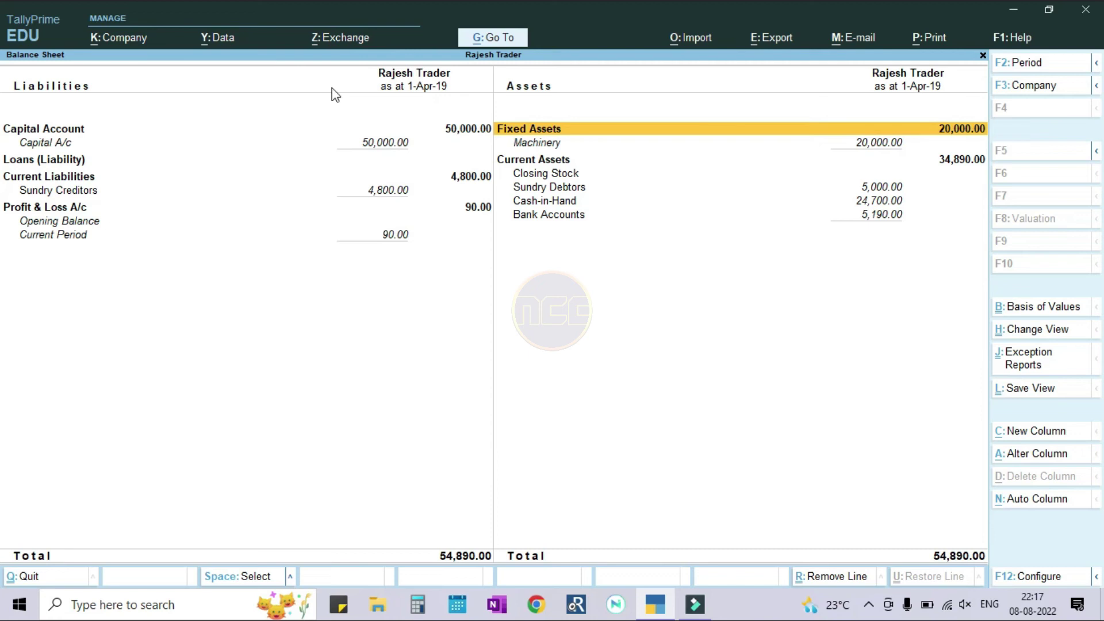
Examine Machinery under Fixed Assets and the Closing Stock, Sundry Debtors, Cash-in-Hand and Bank Accounts lines under Current Assets
{"action": "left_click", "coordinate": [619, 147]}
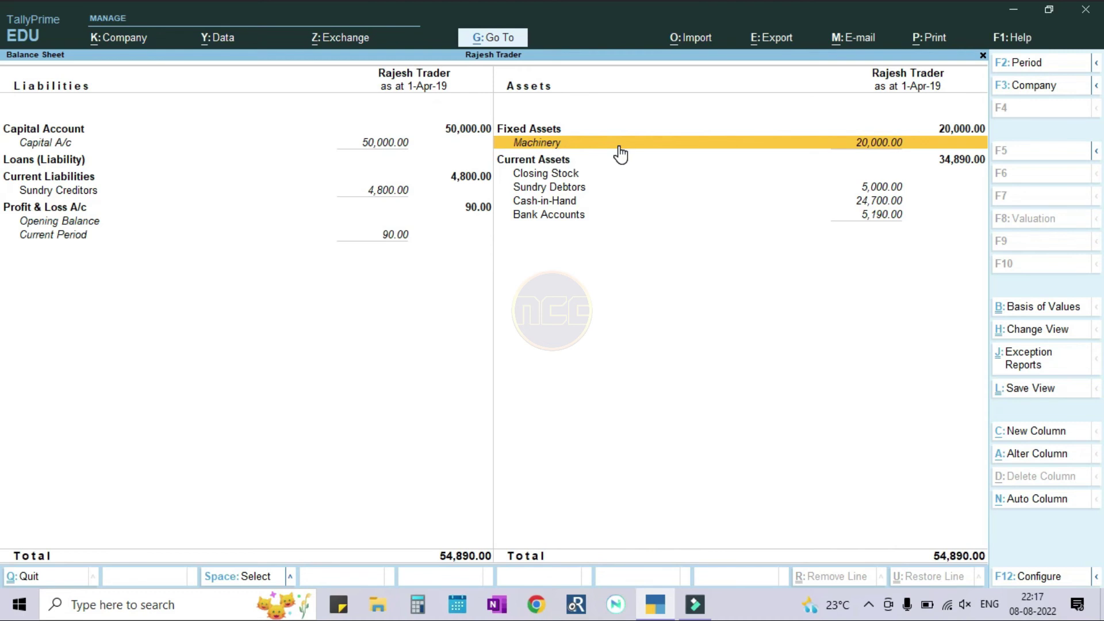
{"action": "key", "text": "Down"}
{"action": "key", "text": "Down"}
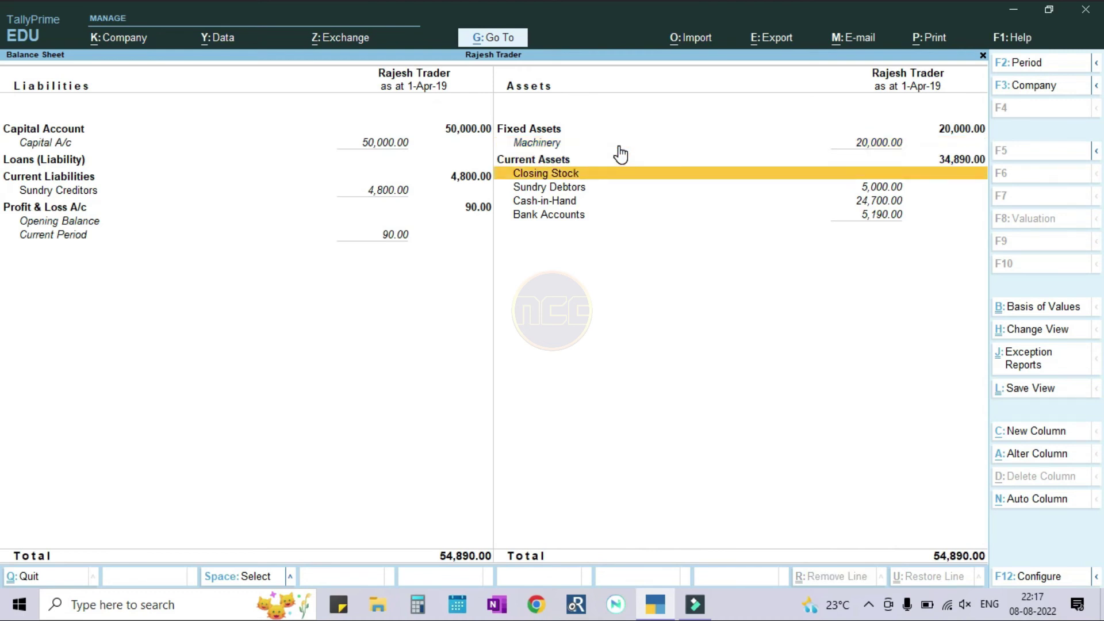
{"action": "key", "text": "Down"}
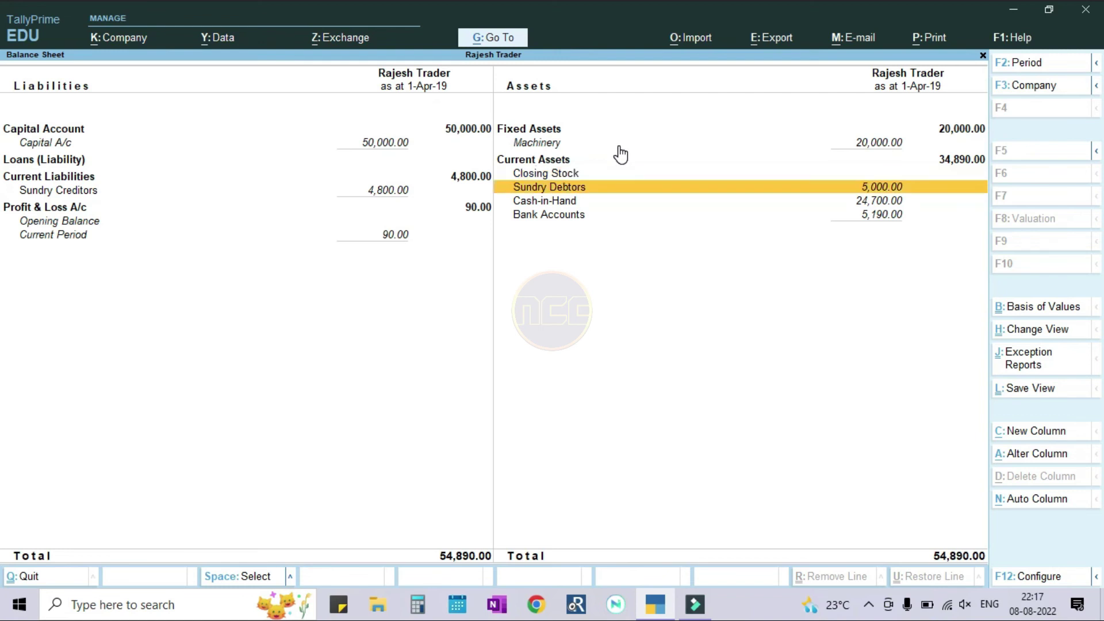
{"action": "key", "text": "Down"}
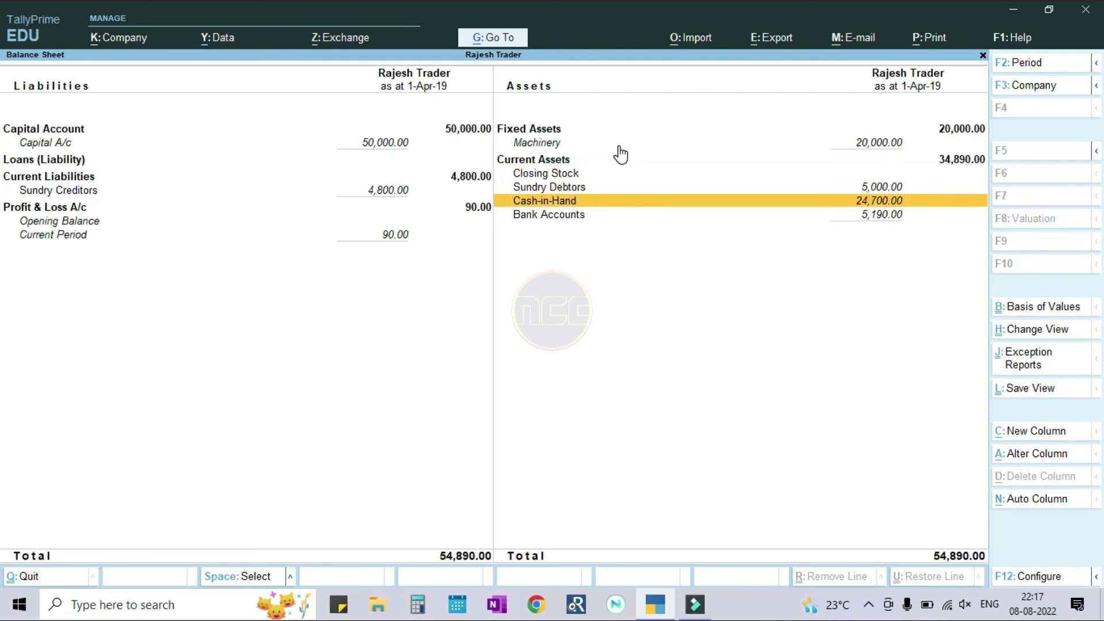
{"action": "key", "text": "Down"}
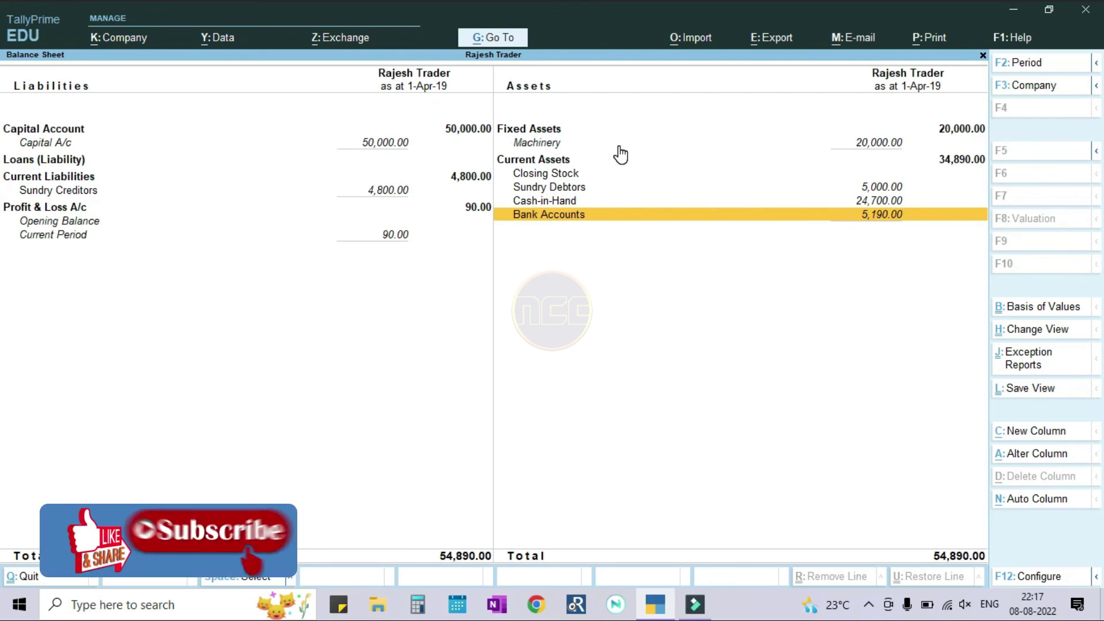
{"action": "key", "text": "Up"}
{"action": "key", "text": "Up"}
{"action": "key", "text": "Up"}
{"action": "key", "text": "Up"}
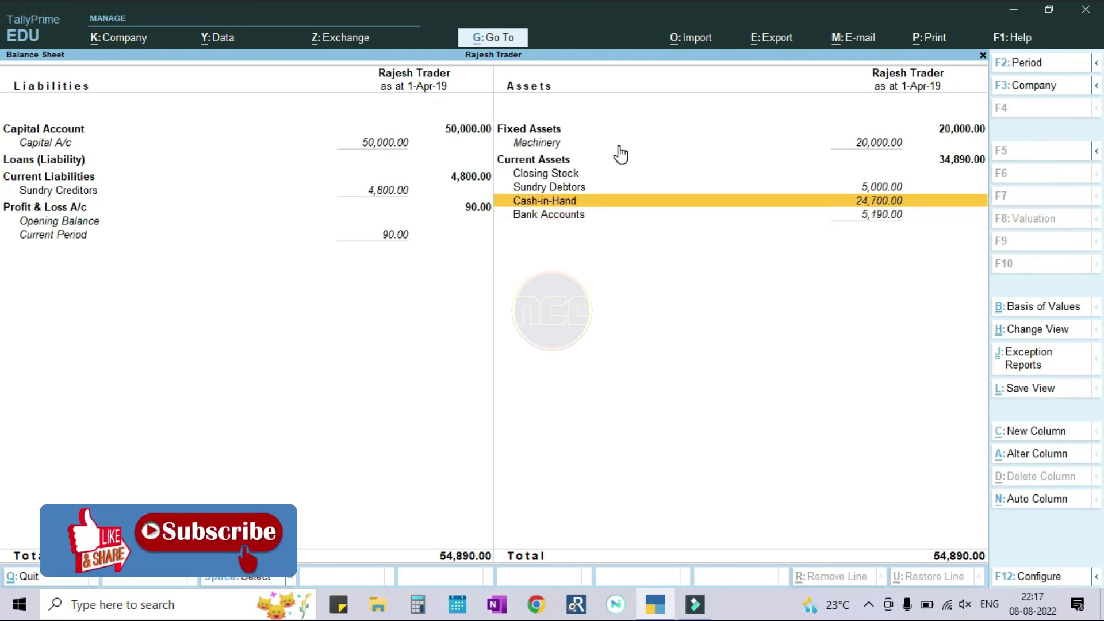